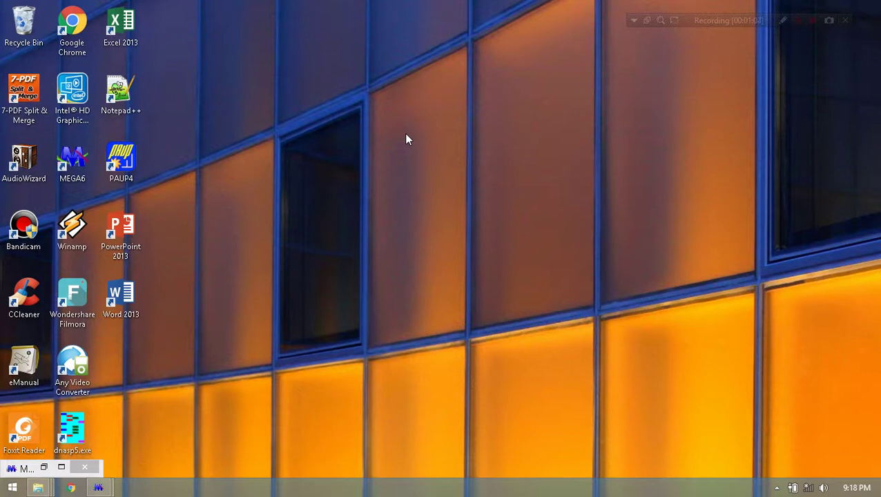
Step: Restore MEGA 6, view the data penyu alignment in Alignment Explorer, and minimize both windows
click(61, 467)
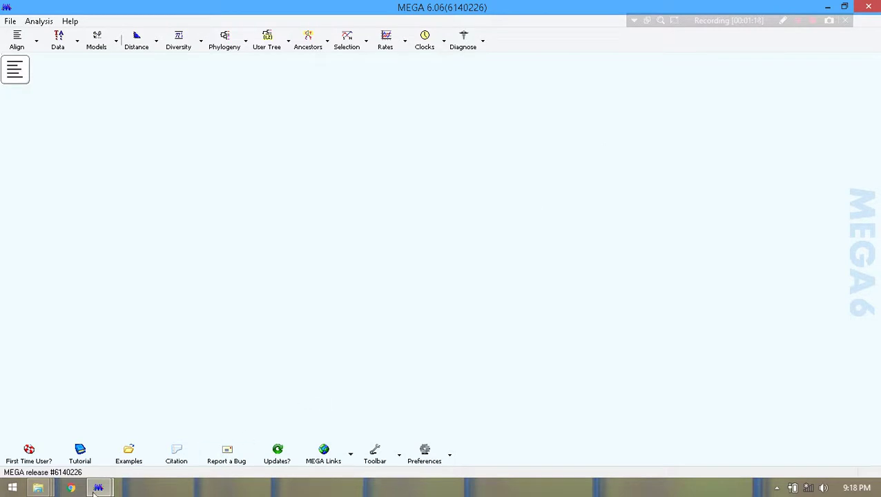
click(98, 488)
click(199, 427)
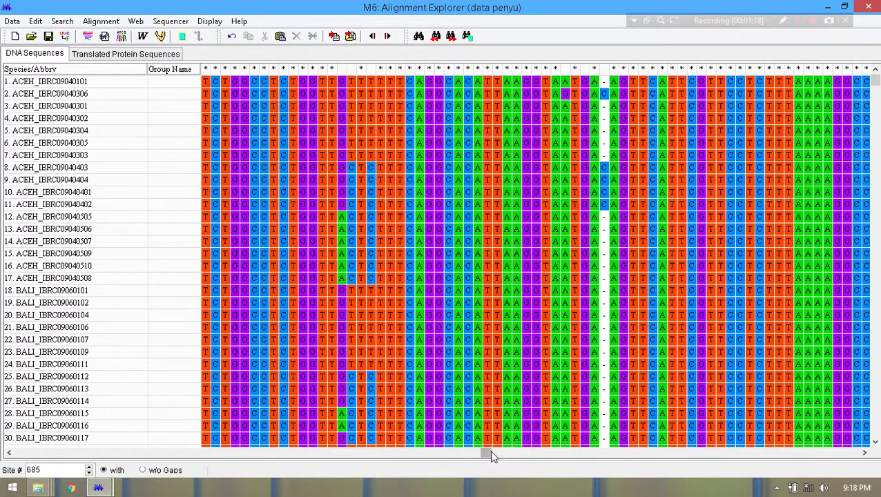
mouse_move(491, 454)
mouse_down()
mouse_move(67, 455)
mouse_move(792, 464)
mouse_move(479, 461)
mouse_up()
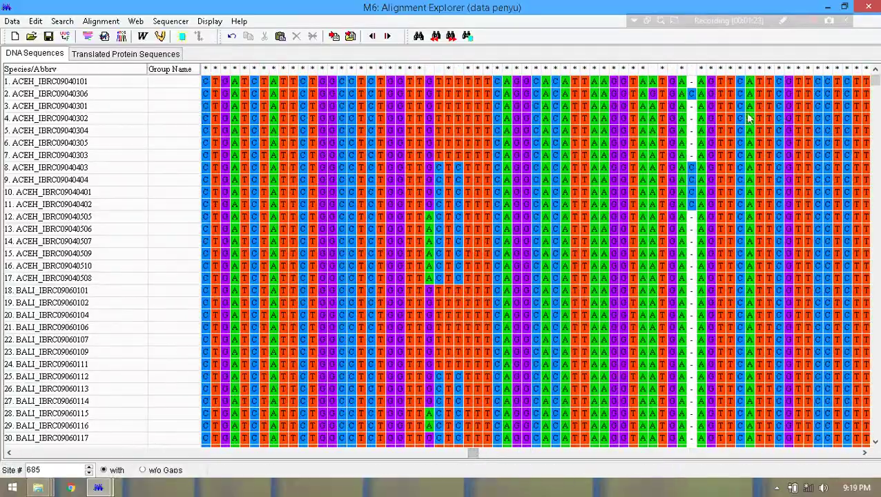
click(828, 7)
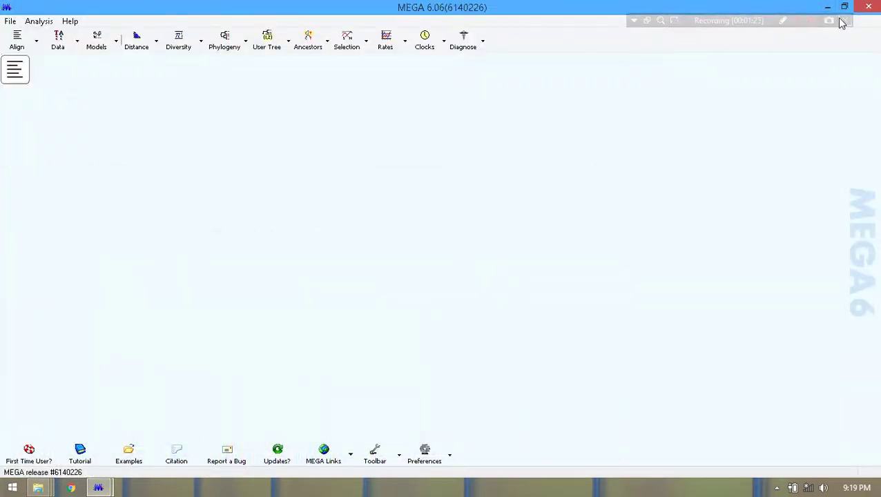
click(827, 7)
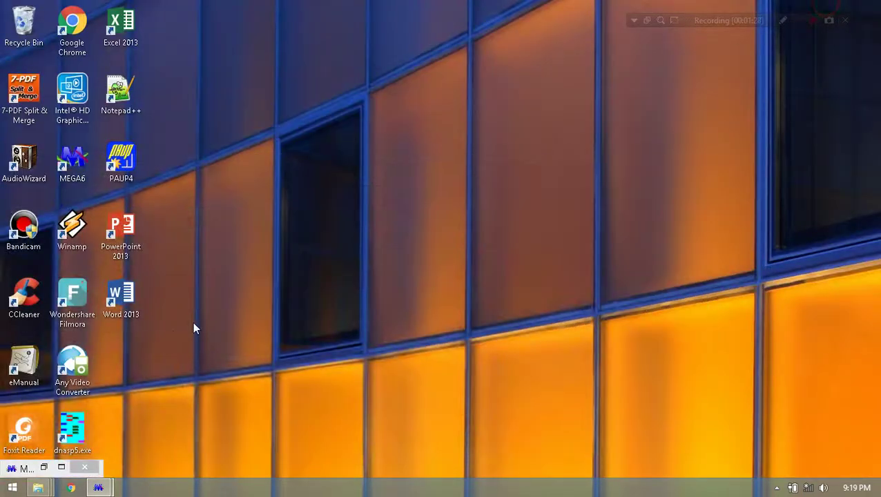
right_click(336, 102)
click(373, 133)
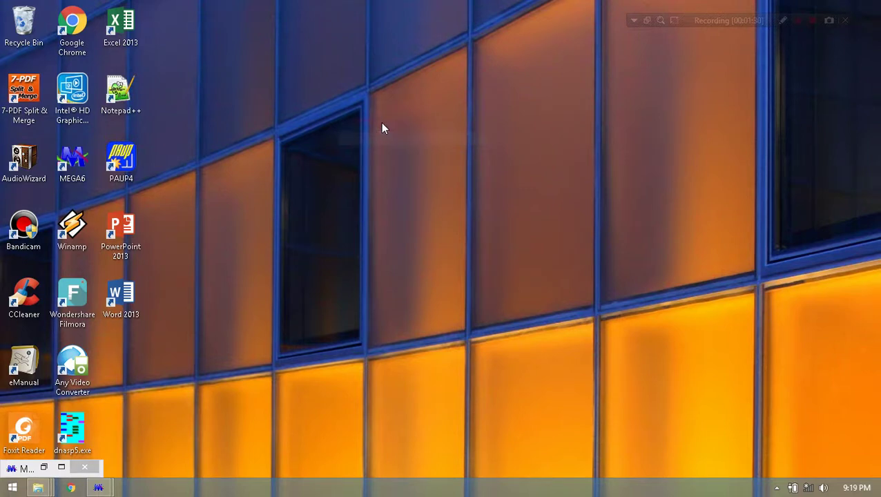
right_click(382, 123)
click(401, 160)
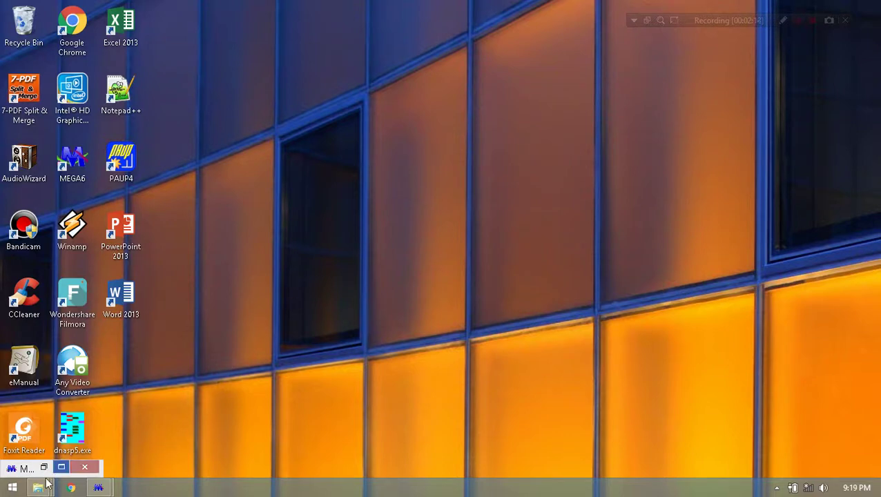
Step: Switch to File Explorer's hasil analisis folder and look over the data penyu.arp and data penyu FAS files
mouse_move(38, 487)
click(134, 423)
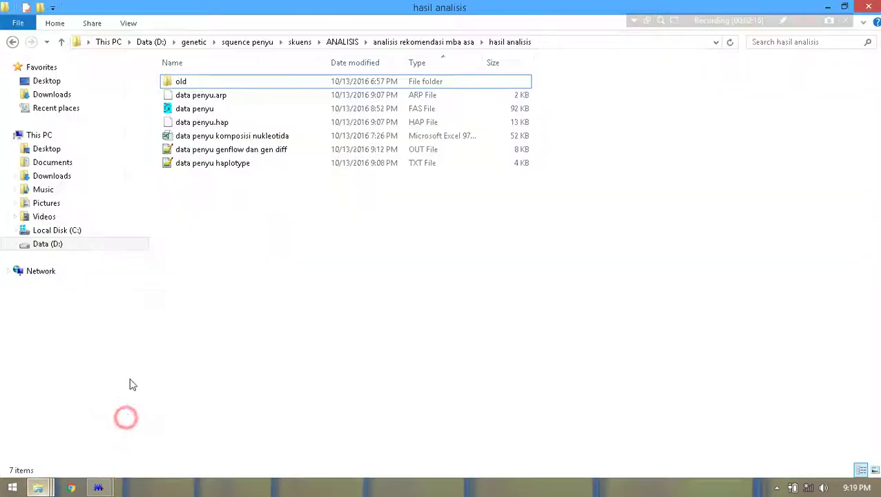
click(226, 100)
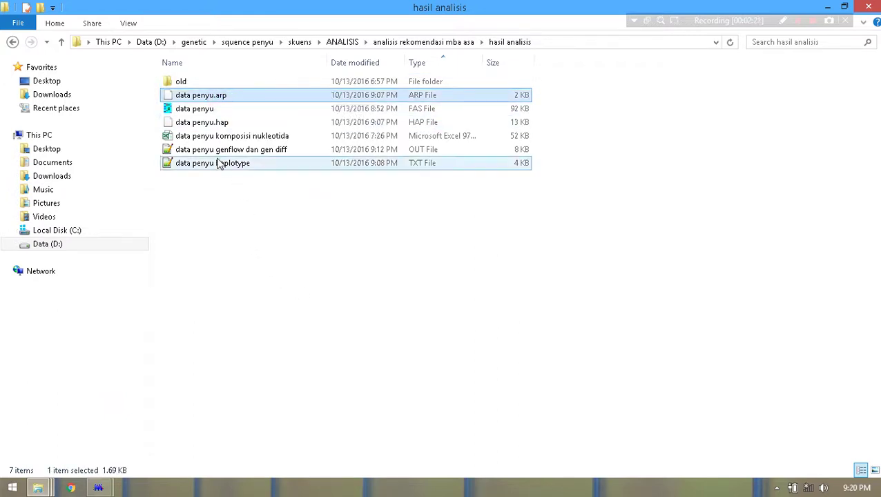
click(198, 112)
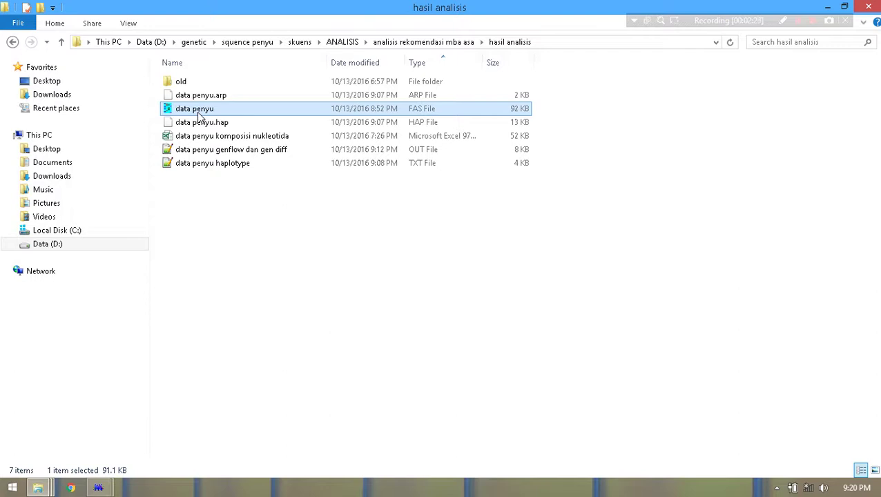
click(218, 97)
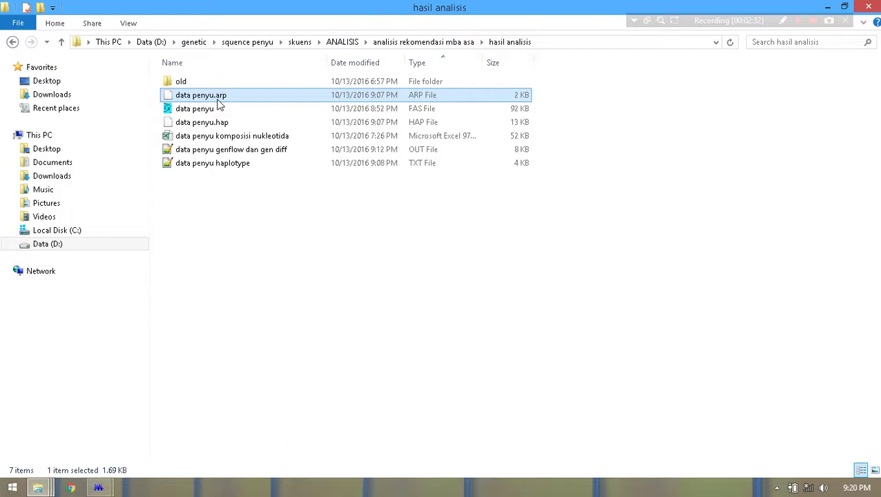
right_click(218, 100)
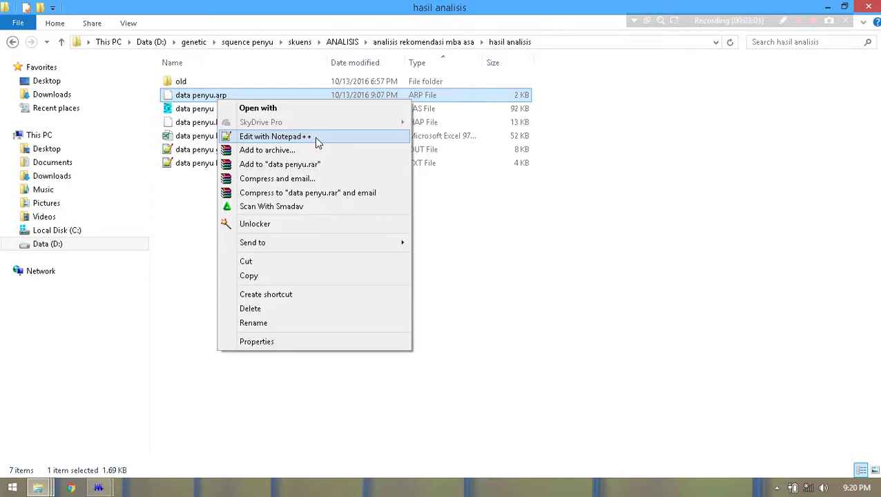
click(773, 146)
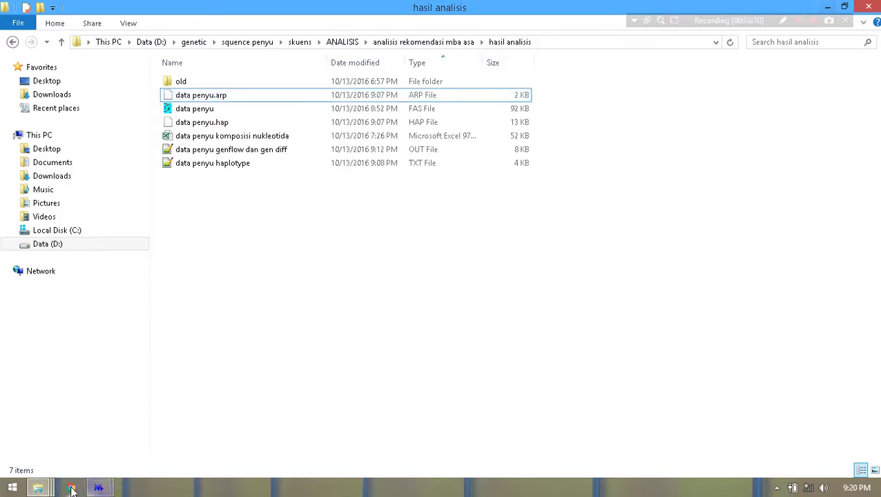
Step: In the Bandicam folder window, go to the genetic analysis software folder inside software on drive Data (D:)
click(38, 488)
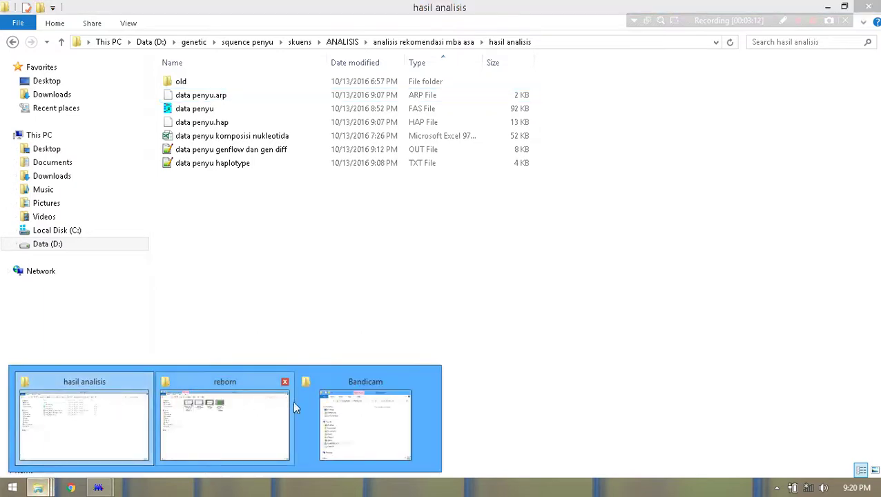
click(365, 422)
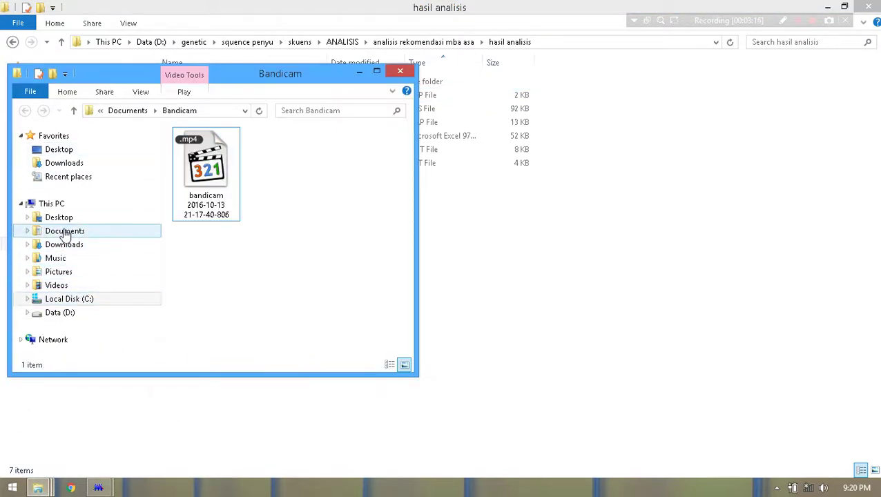
click(69, 312)
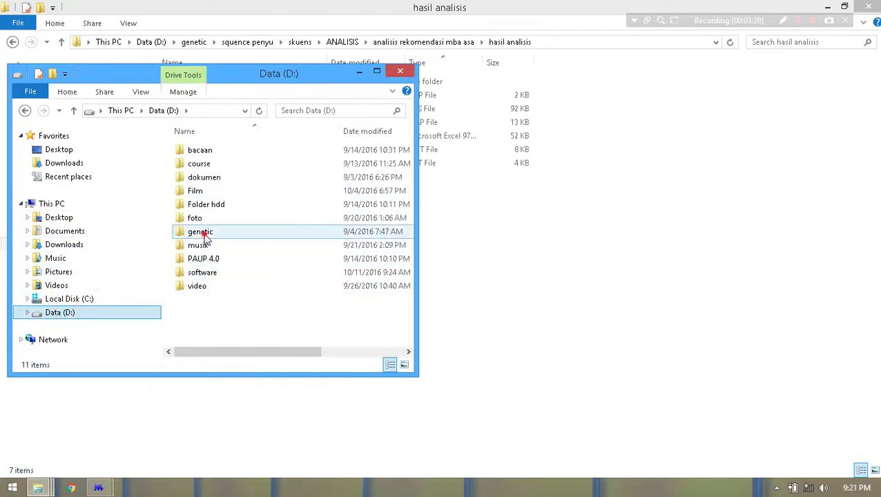
double_click(199, 232)
click(23, 111)
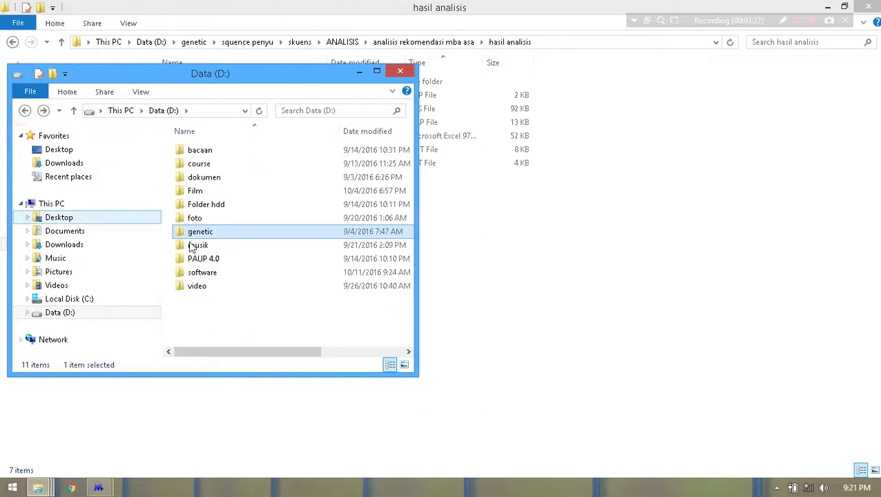
click(204, 274)
double_click(205, 274)
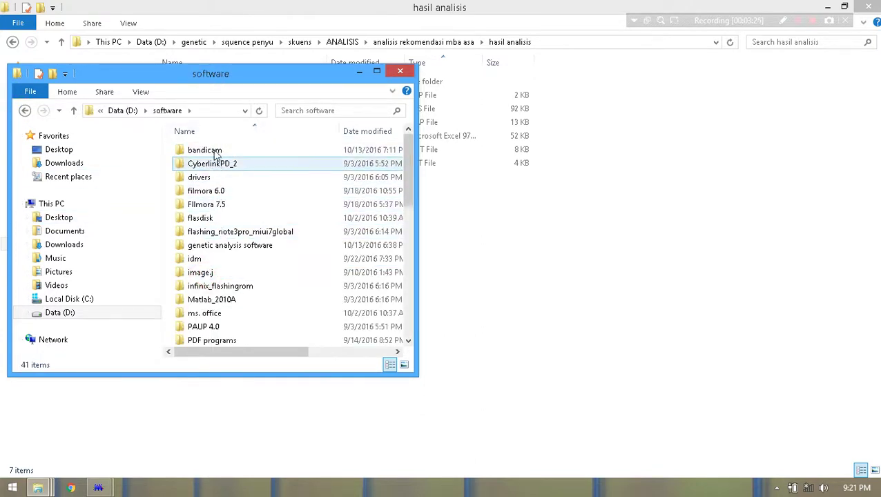
double_click(213, 245)
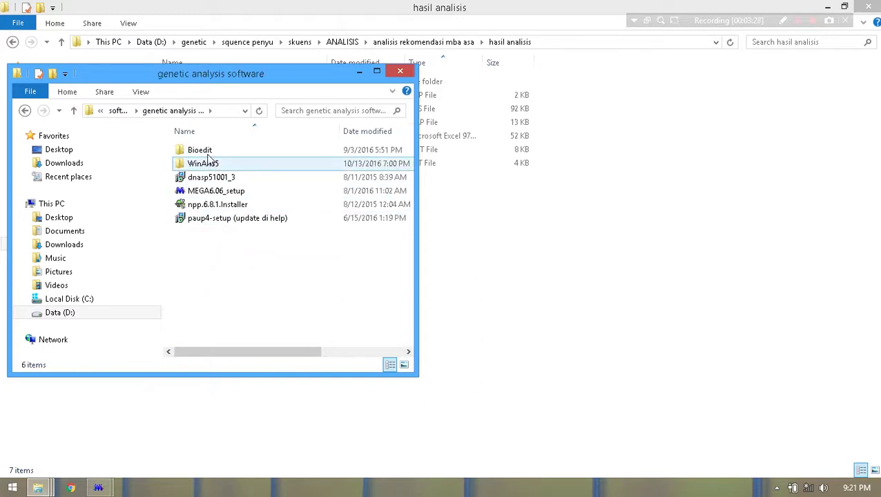
Step: Open the nested WinArl35 folder, select the WinArl35 application file, and minimize that window
click(205, 165)
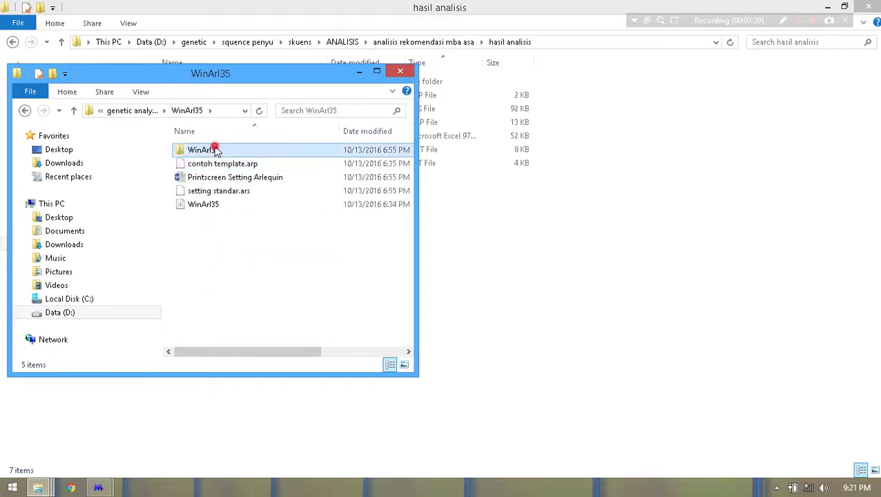
double_click(207, 151)
drag(410, 163, 410, 297)
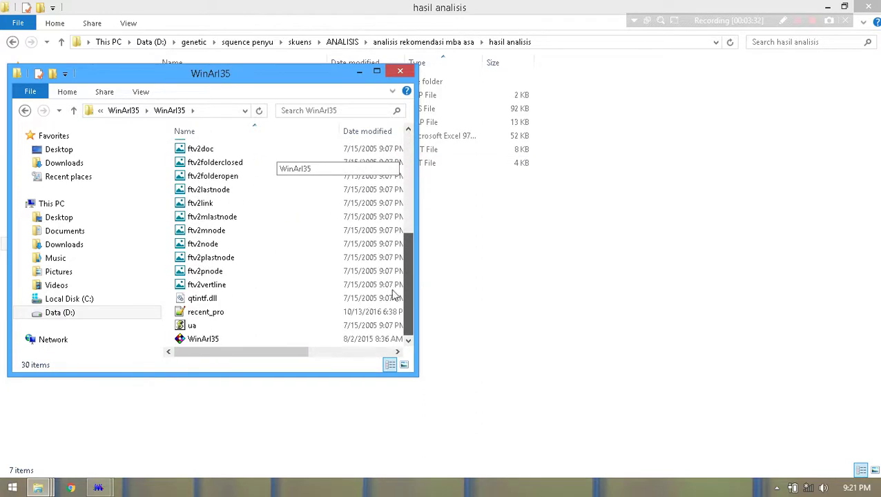
click(277, 338)
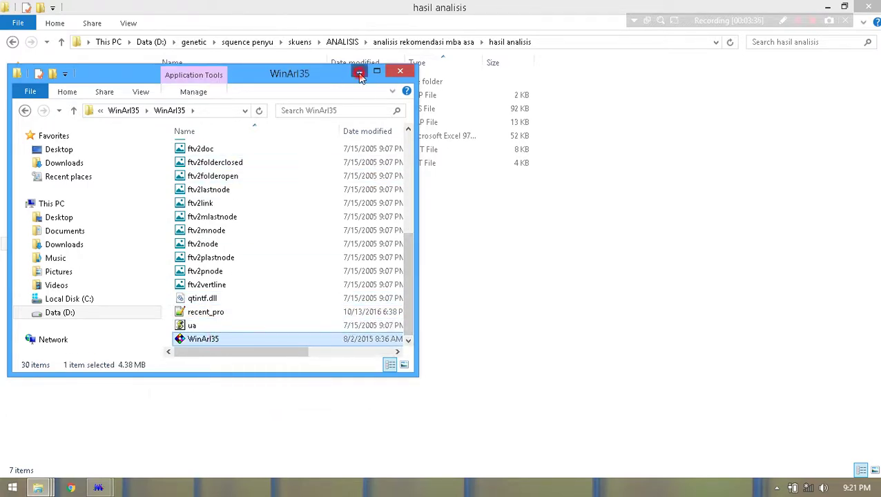
click(359, 73)
click(794, 27)
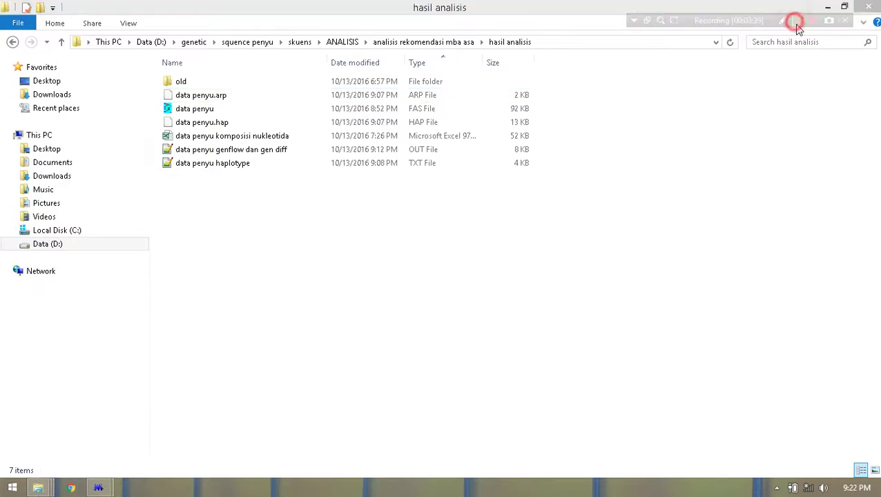
Step: Open data penyu.arp from the hasil analisis folder in Notepad++
click(218, 112)
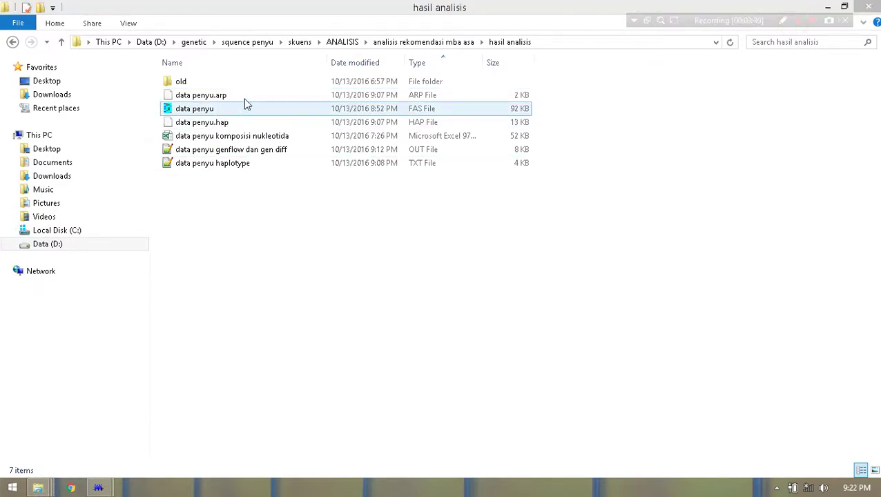
click(219, 97)
right_click(211, 96)
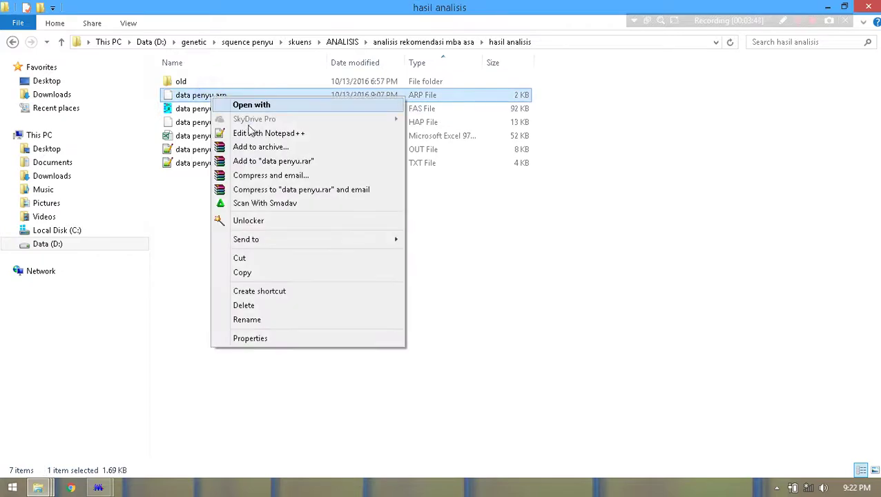
click(251, 132)
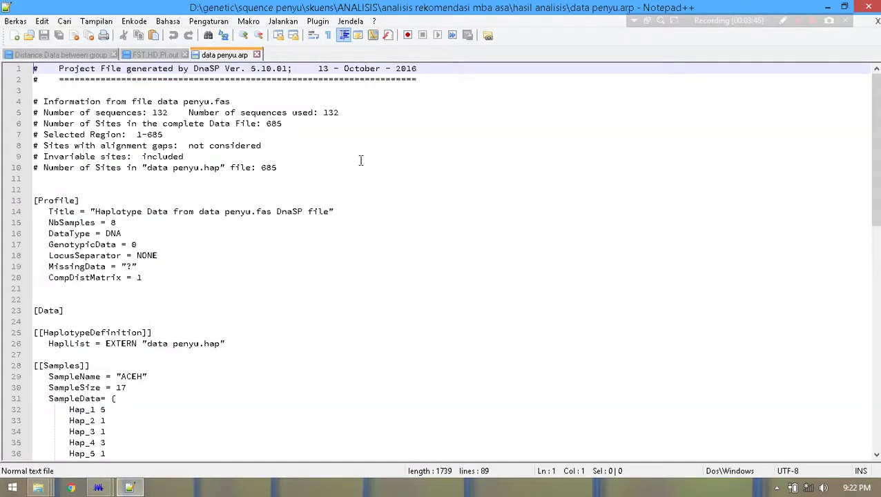
Step: Review the sample blocks near the end of data penyu.arp and place the cursor on the empty last line, 89
drag(876, 138, 821, 419)
click(66, 437)
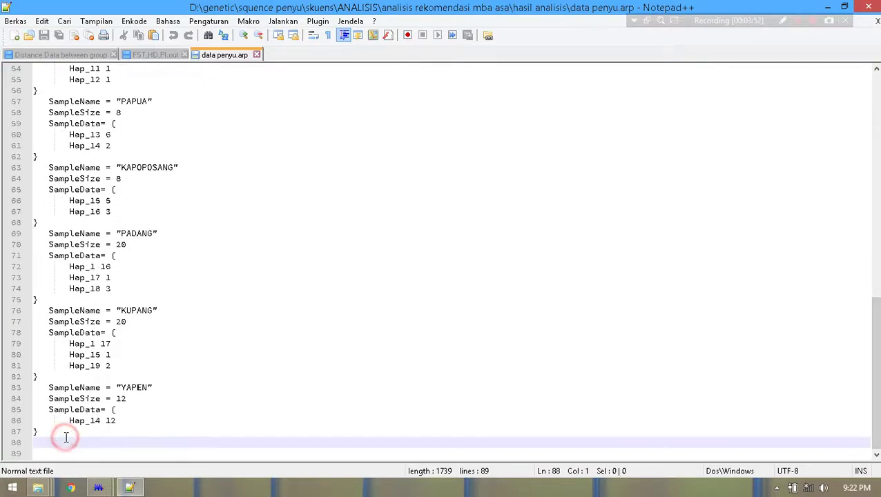
click(58, 453)
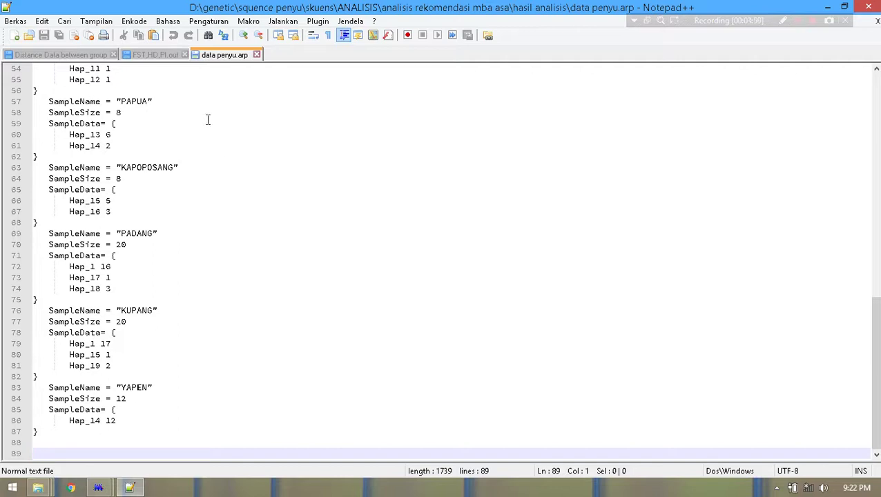
scroll(872, 356, up, 3)
scroll(871, 356, down, 3)
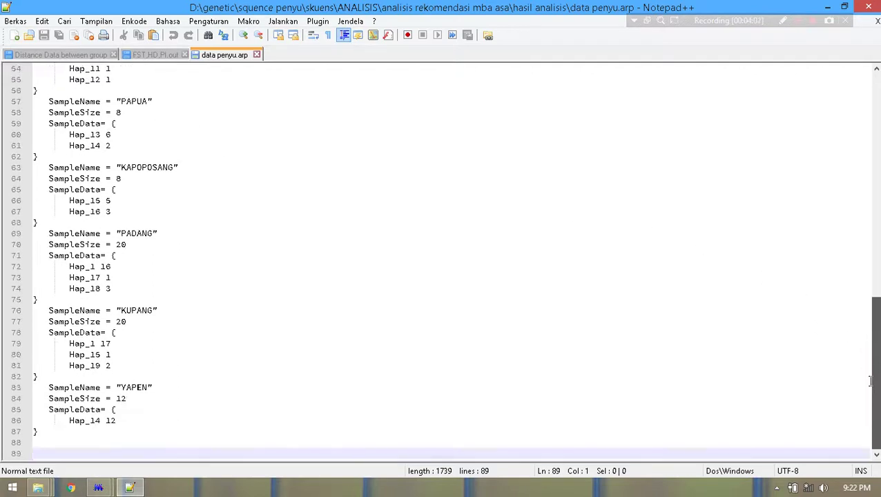
Step: Close the Distance Data between group and FST,HD,PI.out documents, and minimize Notepad++
click(114, 54)
click(67, 55)
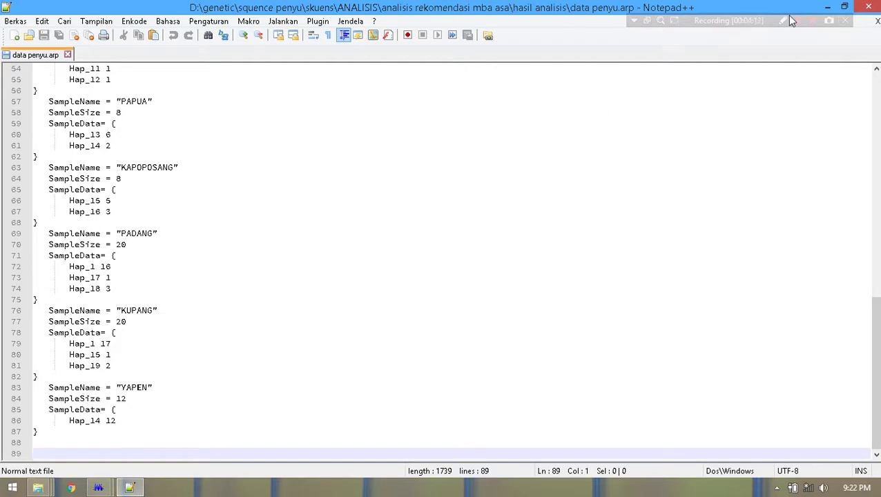
click(829, 9)
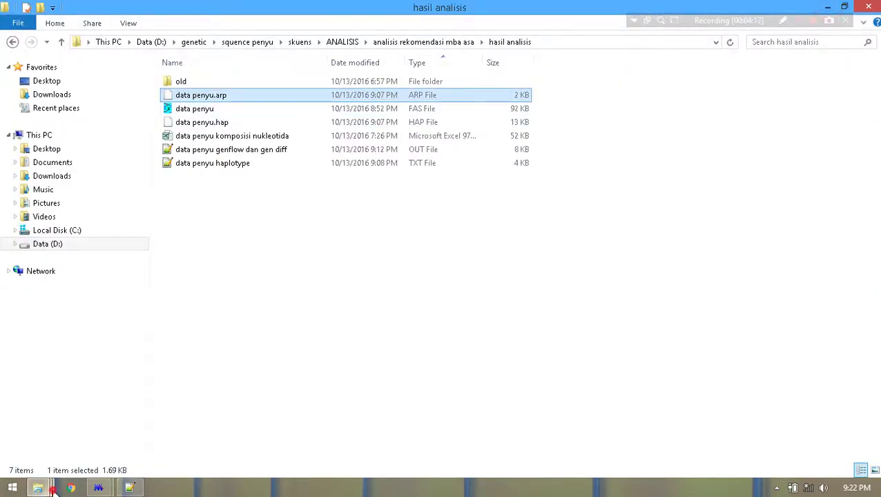
Step: Return to the parent WinArl35 folder and open contoh template.arp in Notepad++
mouse_move(39, 488)
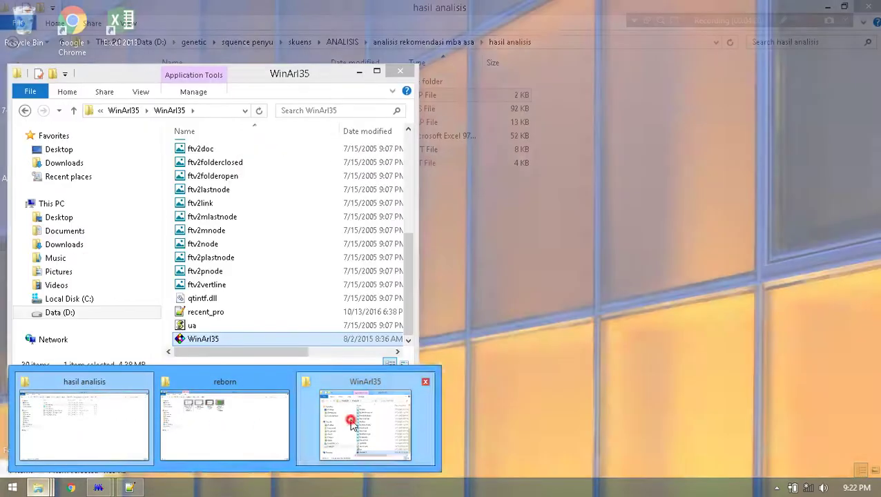
click(347, 425)
click(25, 111)
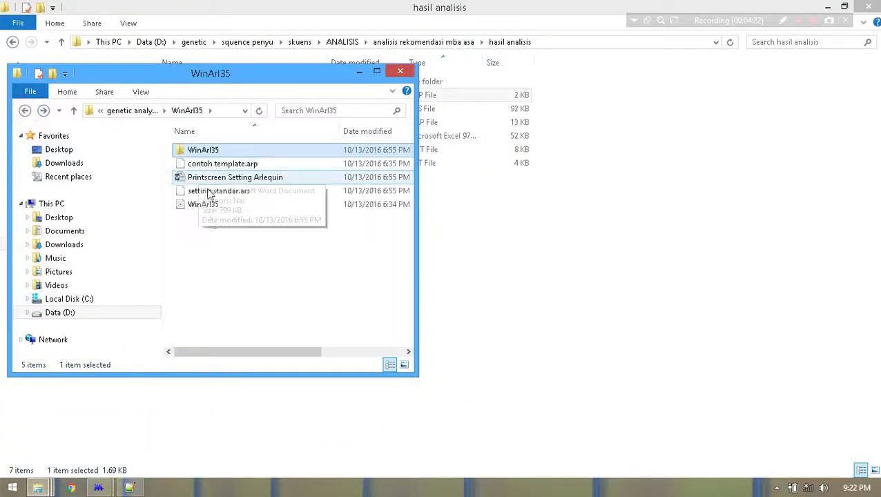
click(245, 167)
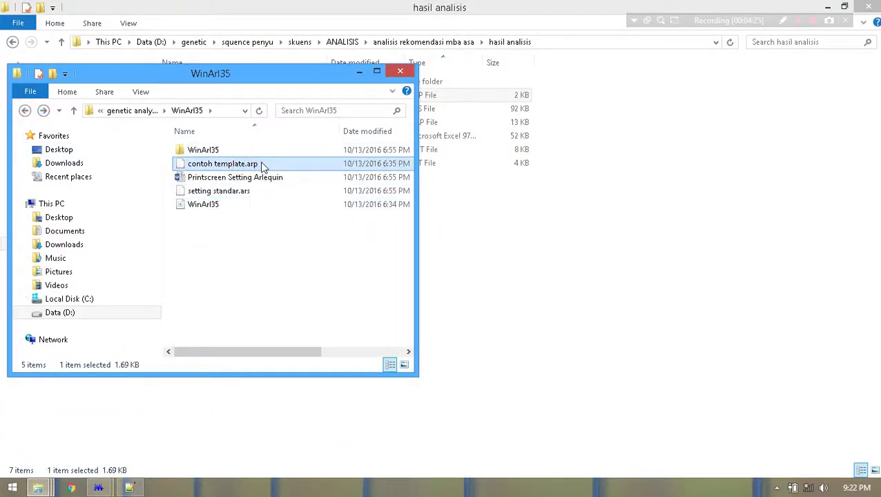
right_click(236, 167)
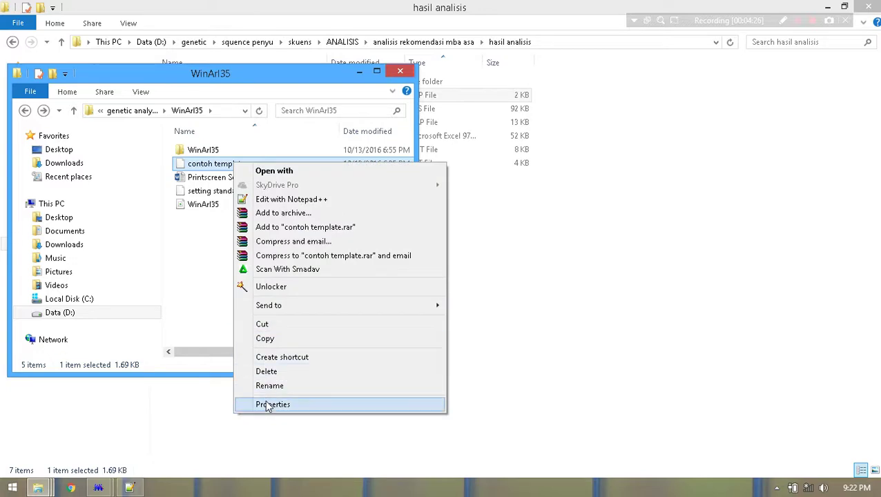
click(289, 198)
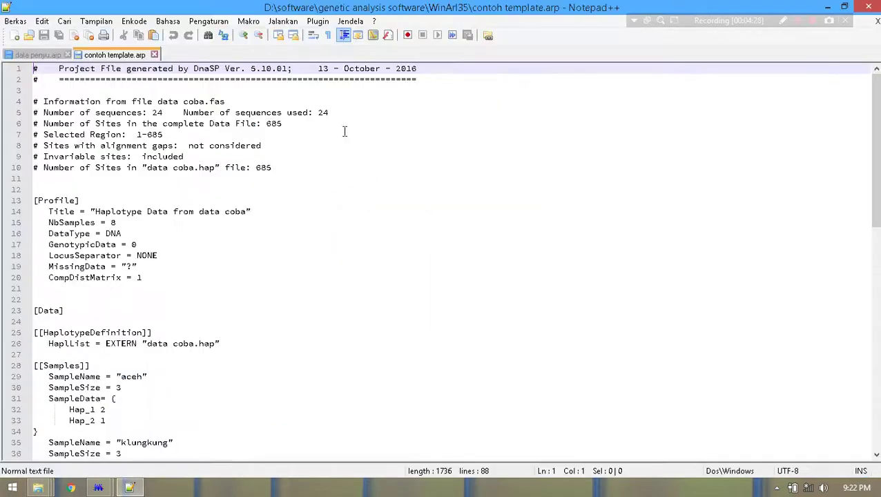
Step: Copy the whole [[Structure]] block from the end of contoh template.arp and paste it on line 89 of data penyu.arp
drag(877, 170, 875, 417)
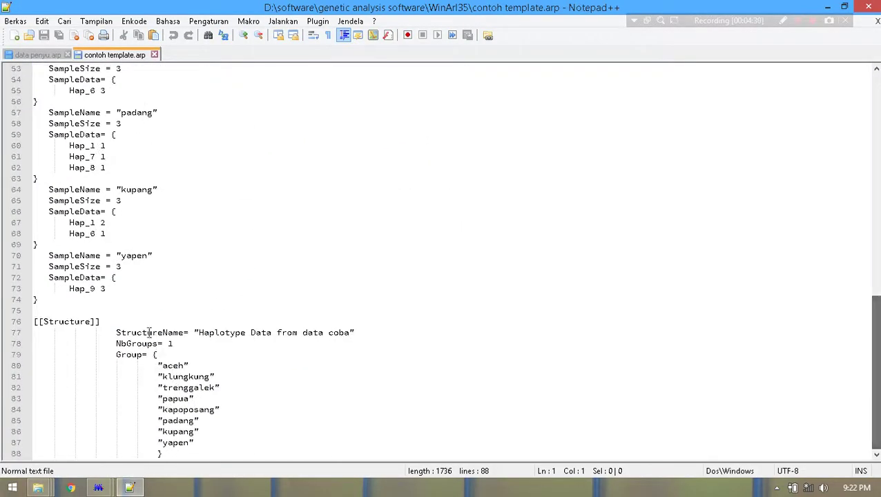
drag(34, 322, 168, 455)
key(ctrl+c)
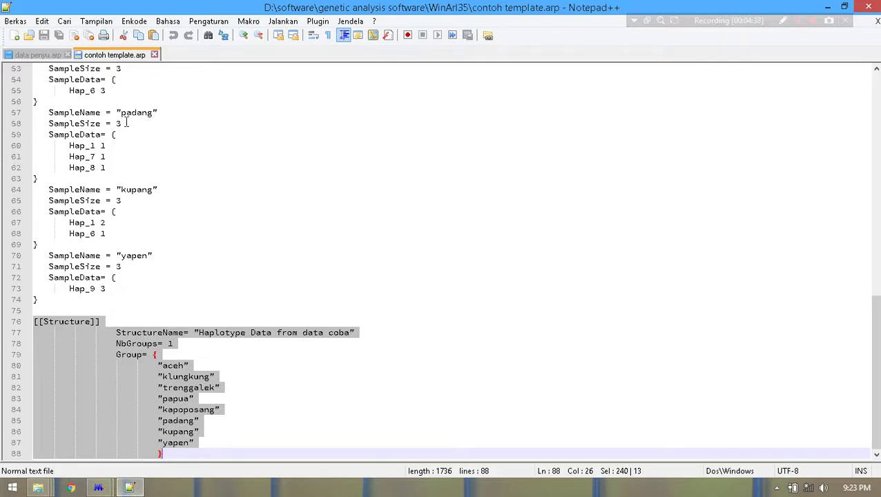
click(35, 55)
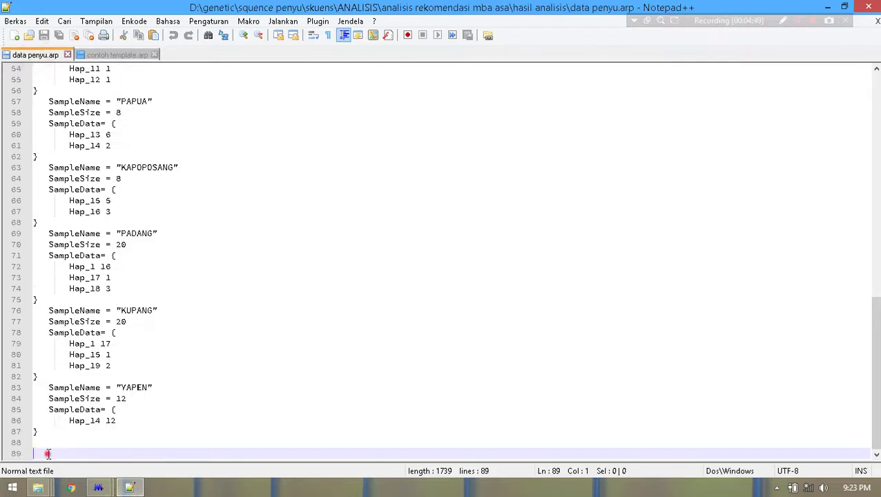
key(ctrl+v)
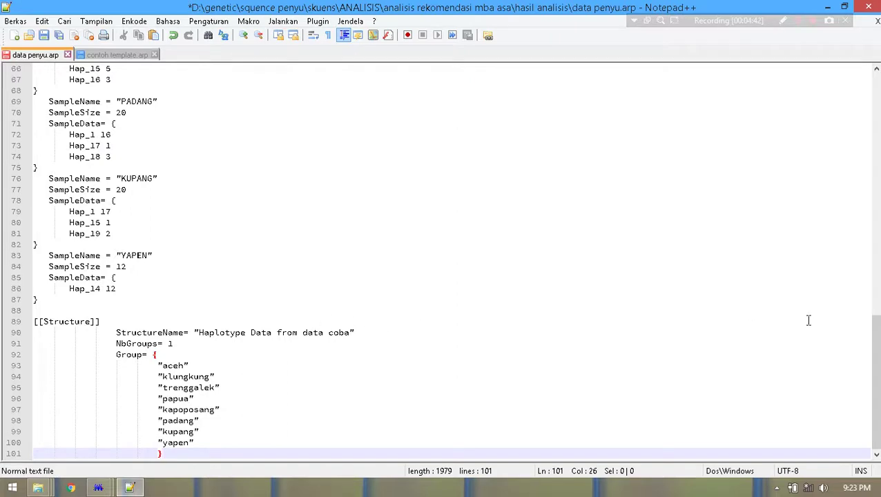
Step: Change the Title value in the [Profile] section of data penyu.arp to "data penyu"
drag(875, 381, 875, 138)
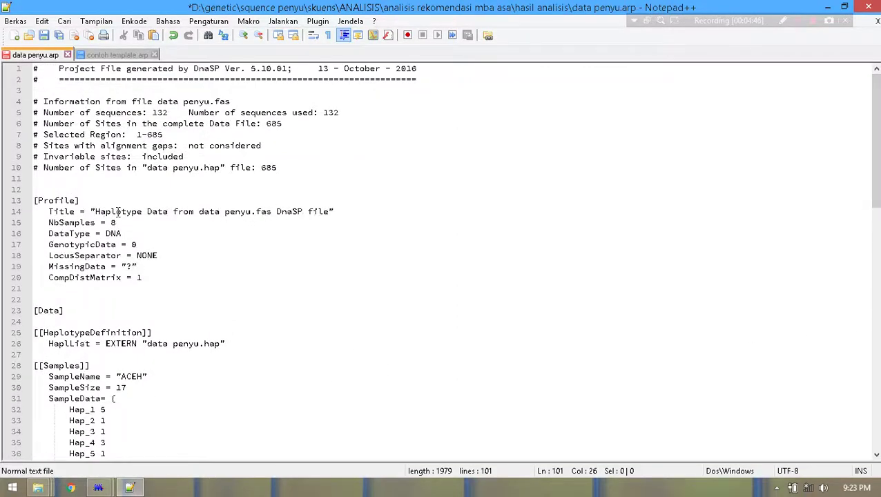
drag(96, 212, 327, 213)
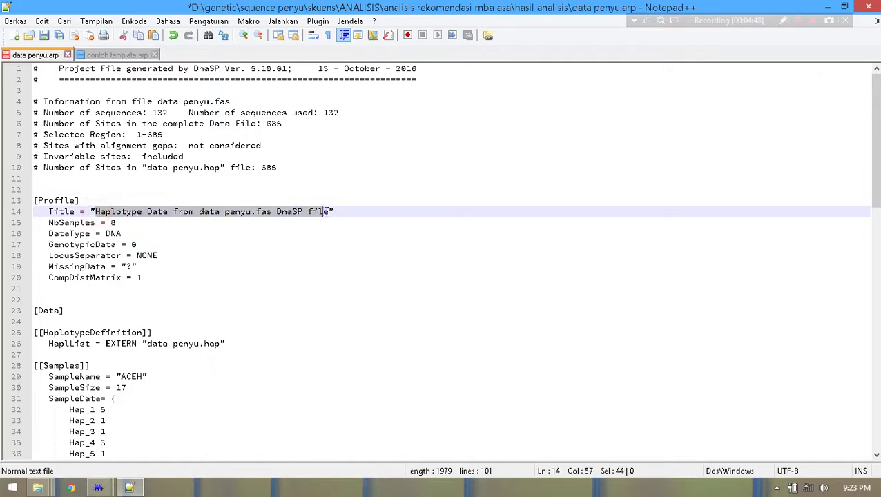
text(data )
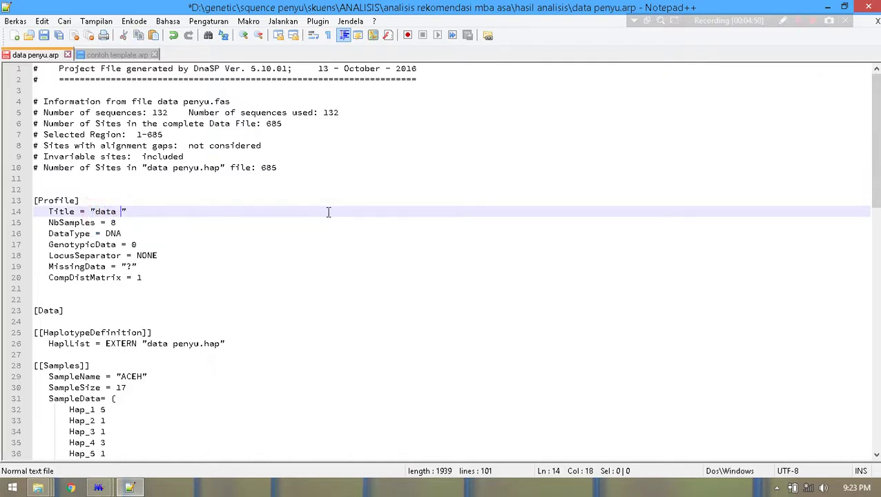
text(pe)
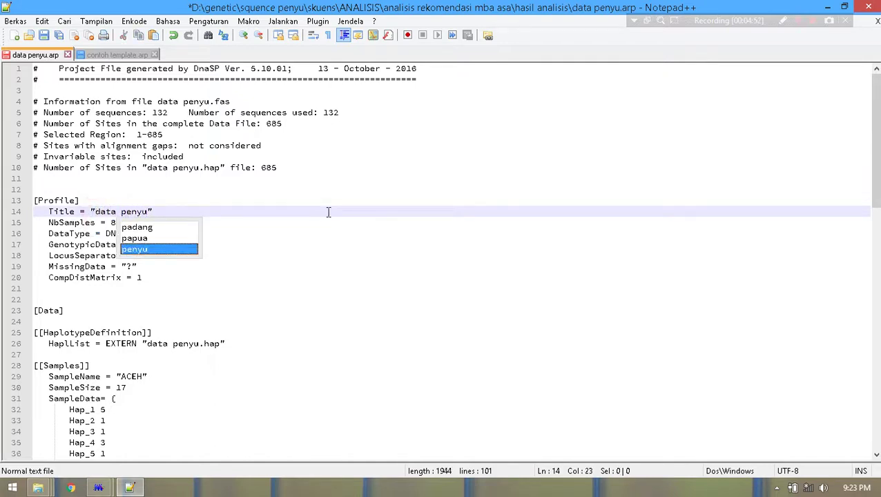
text(nyu)
click(377, 236)
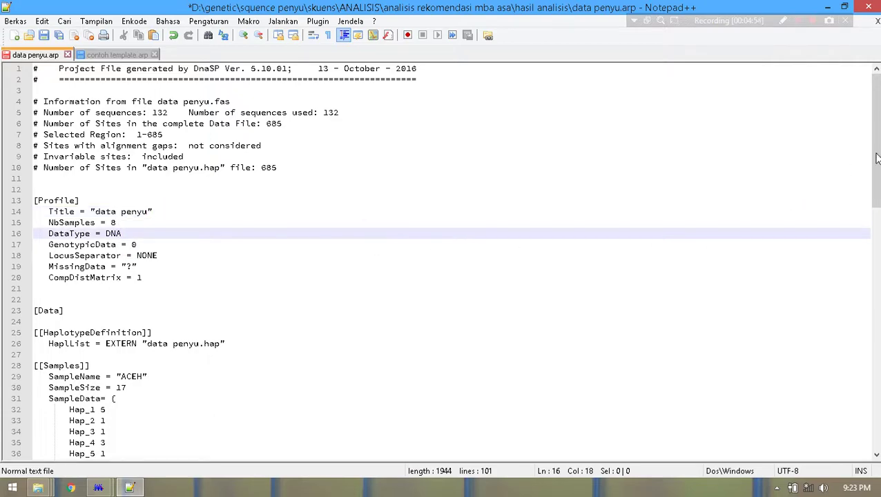
Step: Change the StructureName value in the [[Structure]] block to "data penyu"
scroll(877, 159, down, 20)
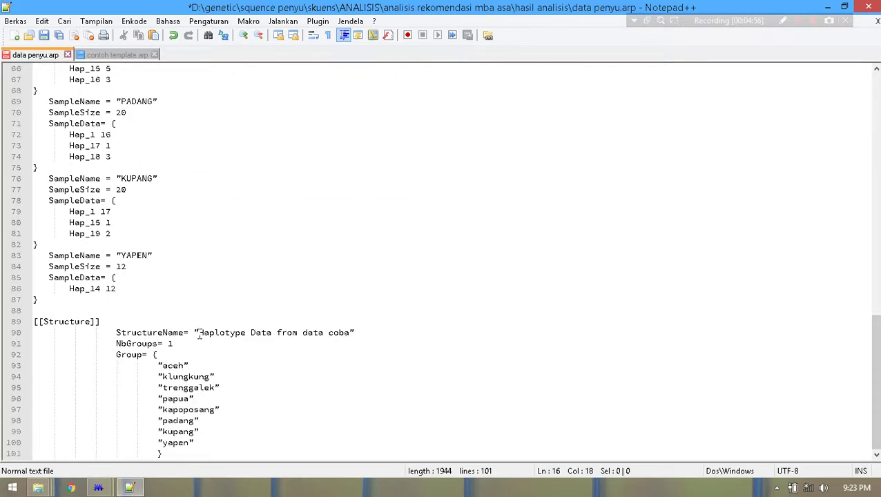
drag(199, 333, 350, 332)
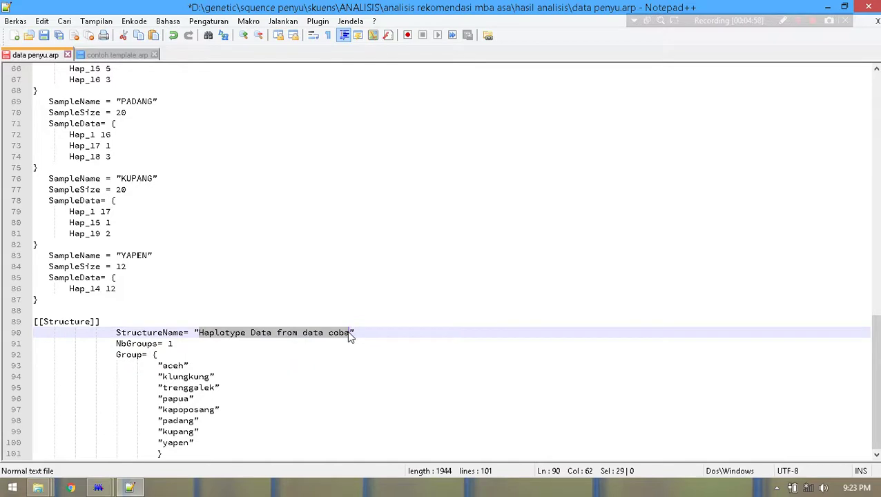
text(data peny)
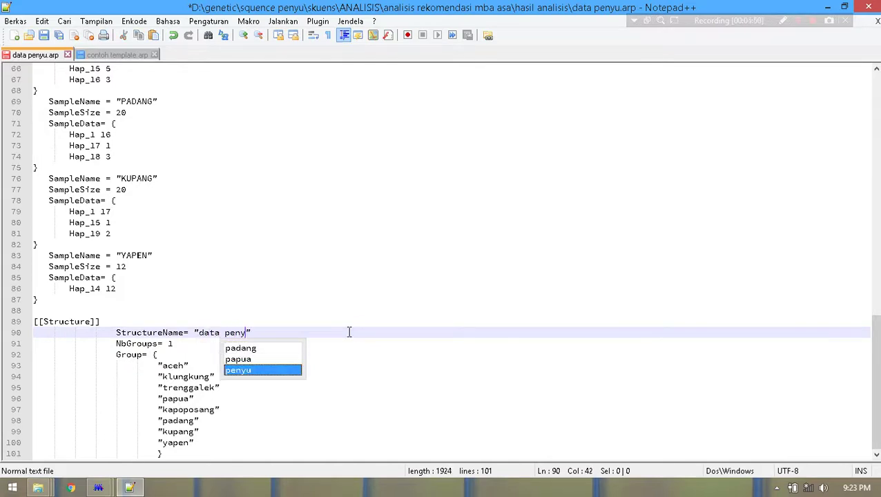
text(u)
click(388, 244)
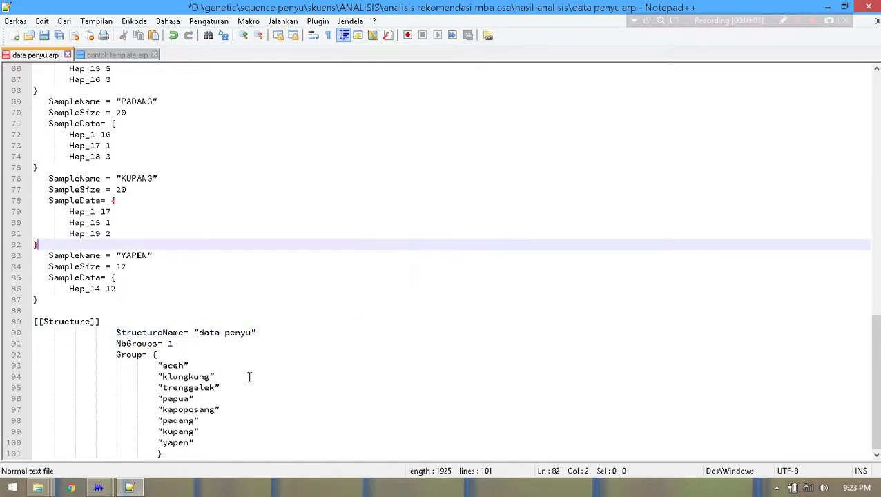
Step: Check the first sample name under [[Samples]] and change the aceh entry in the Structure group to the matching uppercase ACEH
drag(875, 345, 876, 123)
double_click(132, 321)
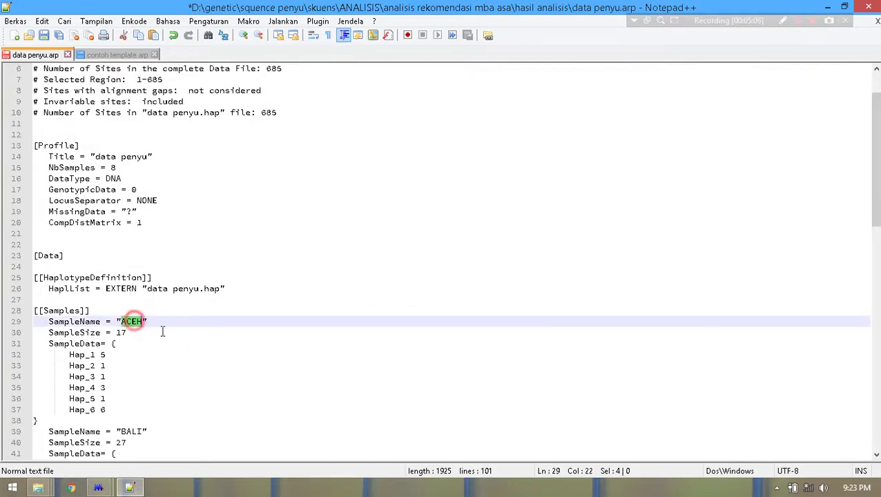
drag(878, 156, 880, 181)
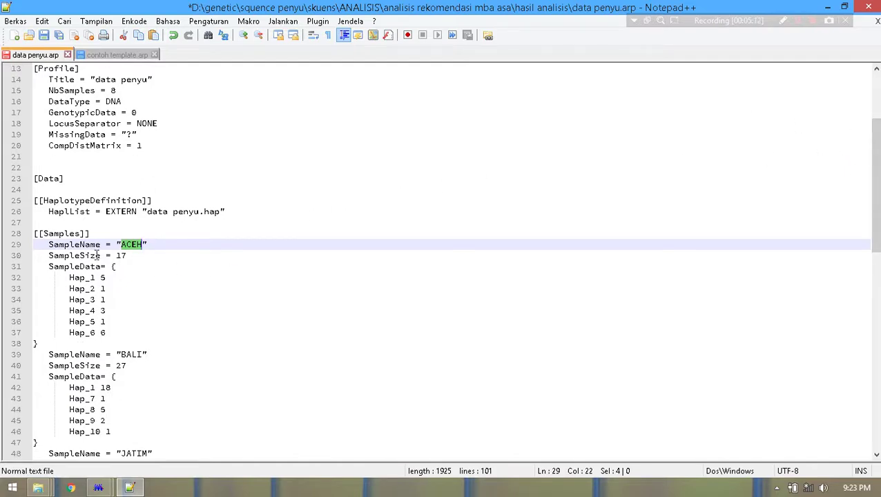
drag(873, 216, 220, 232)
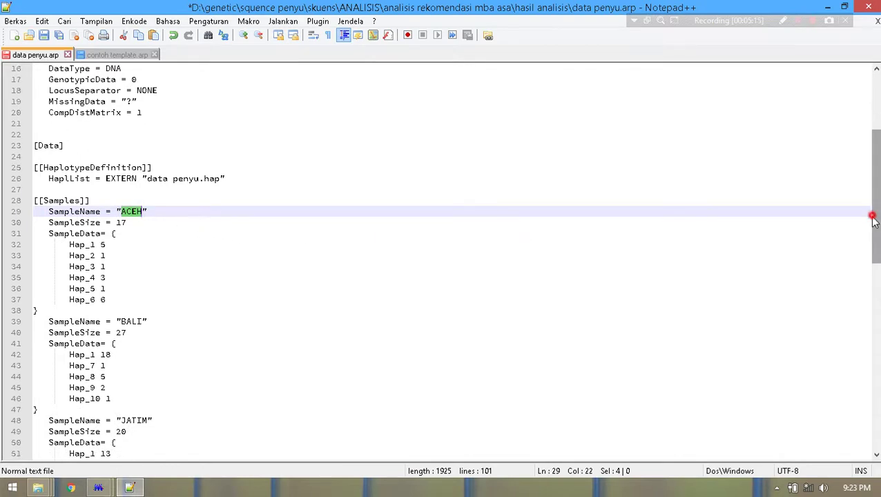
drag(875, 216, 875, 402)
click(173, 399)
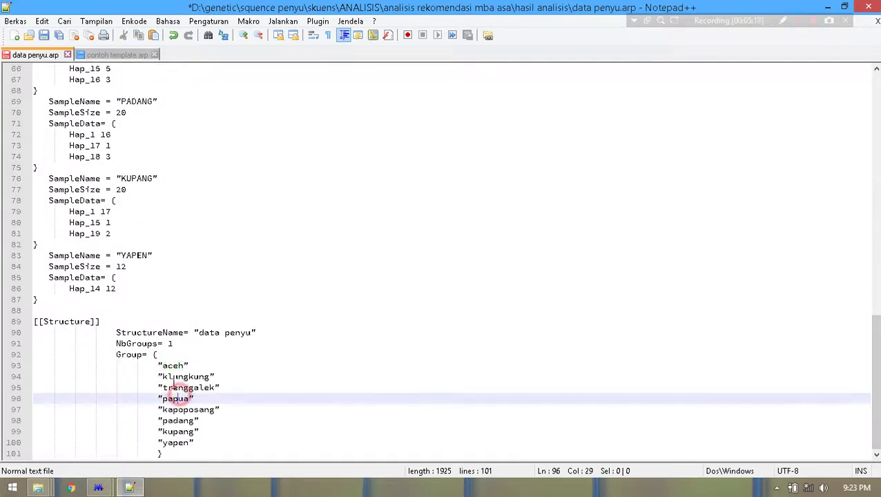
double_click(172, 366)
key(ctrl+shift+u)
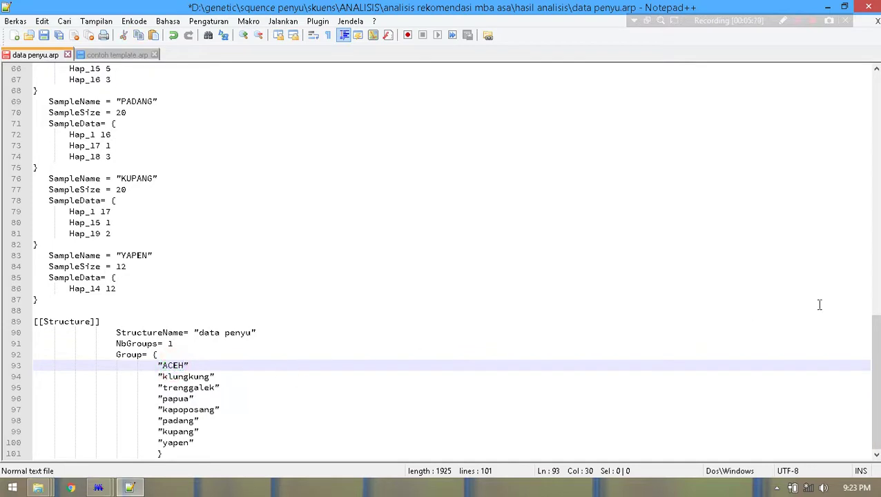
Step: Copy the sample name BALI from line 39 and paste it over klungkung in the Structure group
drag(875, 338, 876, 143)
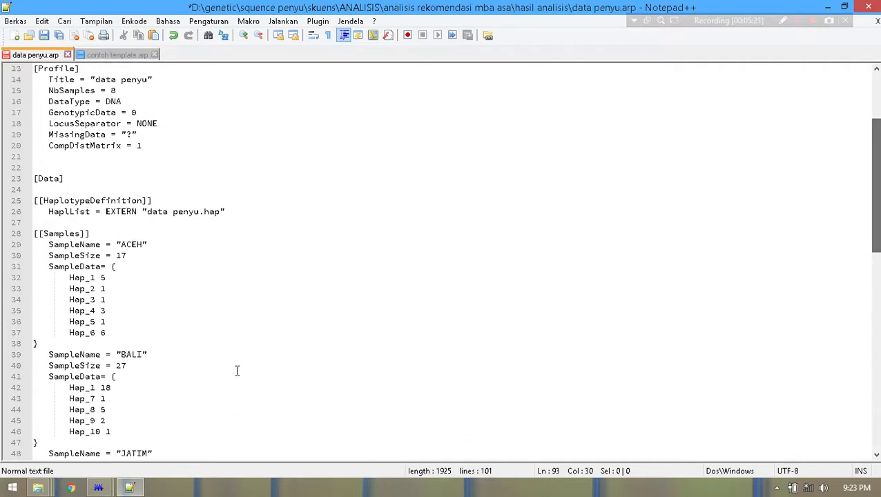
double_click(128, 354)
key(ctrl+c)
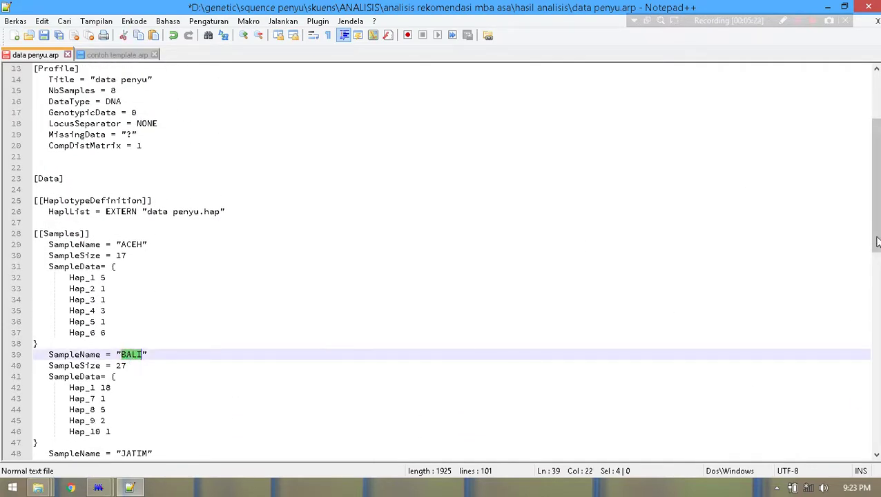
drag(875, 241, 874, 442)
double_click(186, 376)
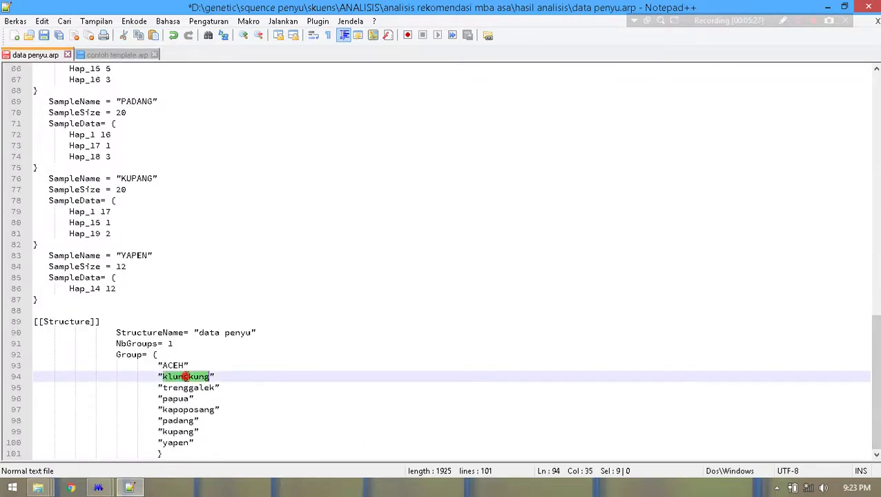
key(ctrl+v)
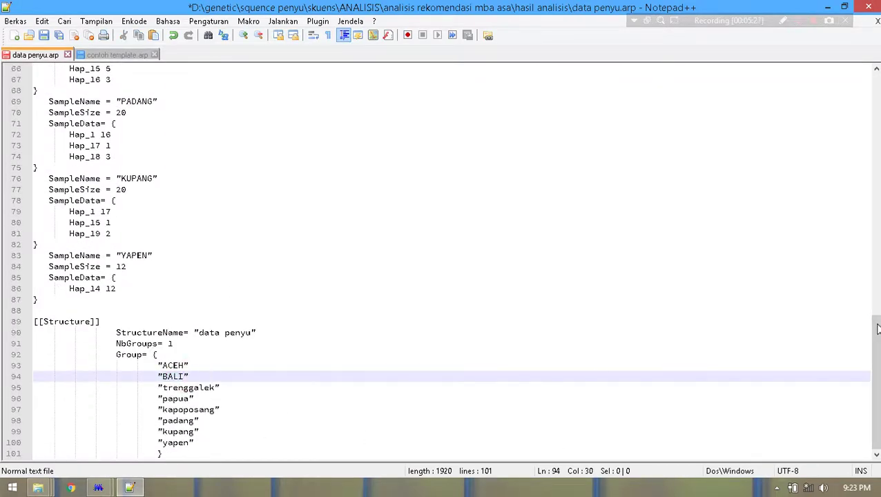
Step: Copy the sample name JATIM from line 48 and paste it over trenggalek in the Structure group
scroll(877, 329, up, 14)
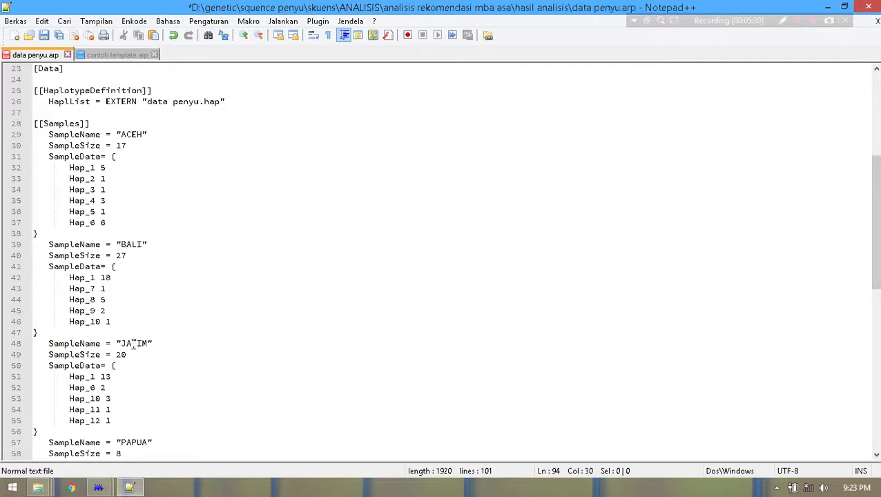
double_click(133, 343)
key(ctrl+c)
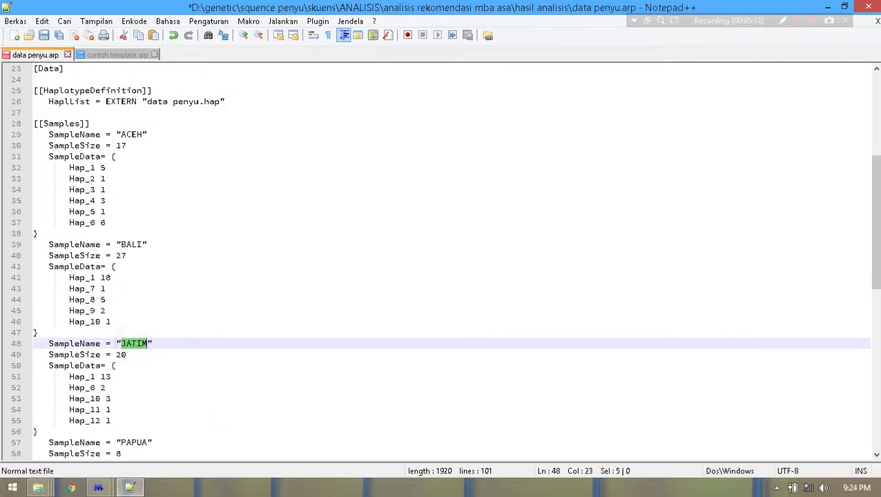
drag(877, 285, 876, 441)
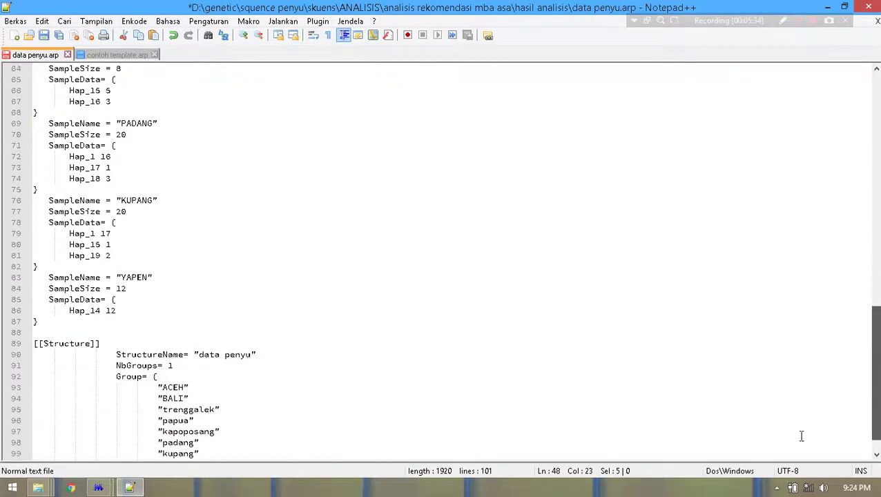
double_click(184, 409)
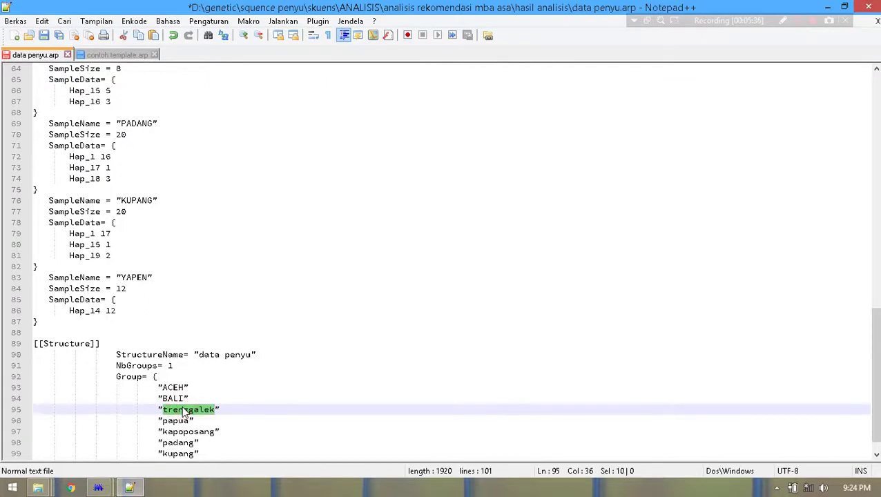
key(ctrl+v)
Step: Copy the sample name PAPUA from line 57 and paste it over kapoposang in the Structure group
scroll(876, 369, up, 8)
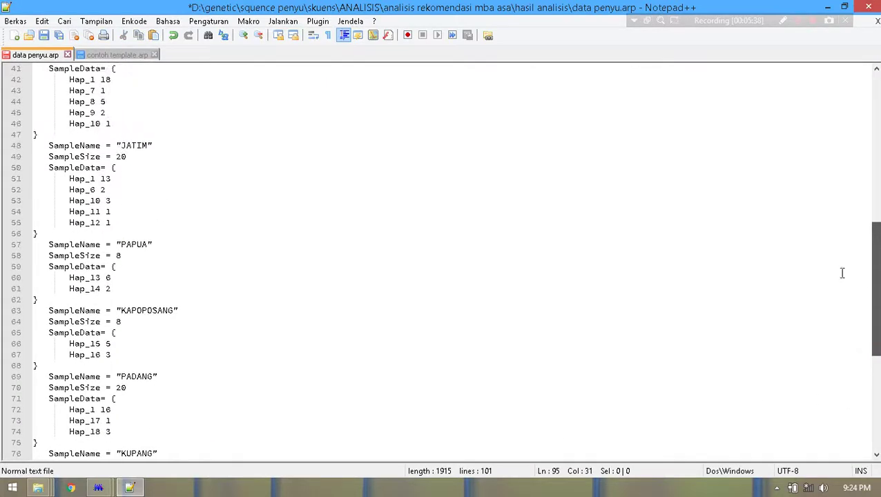
mouse_move(875, 290)
mouse_down()
mouse_move(875, 264)
mouse_move(875, 388)
mouse_move(875, 279)
mouse_up()
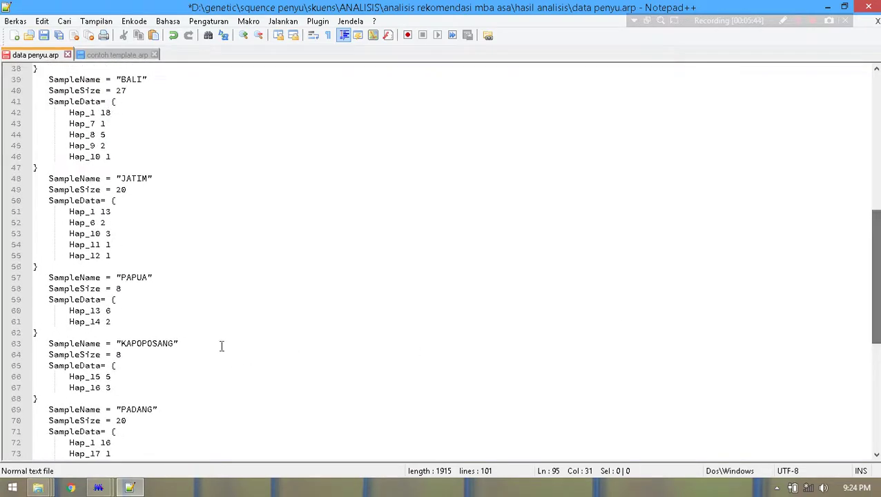
double_click(141, 278)
key(ctrl+c)
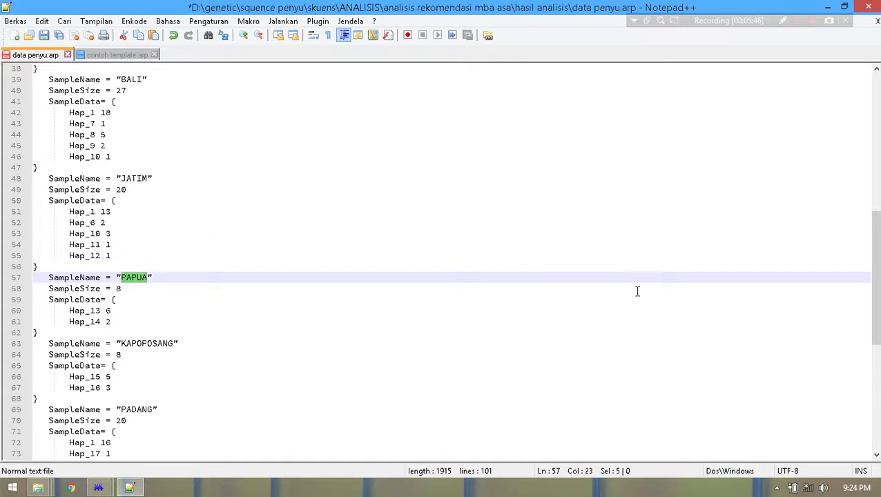
scroll(872, 283, down, 10)
click(188, 410)
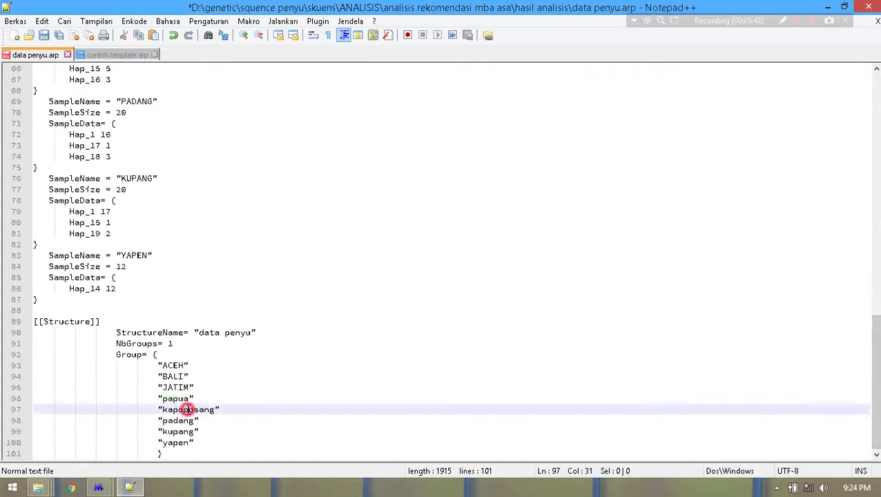
double_click(188, 409)
key(ctrl+v)
Step: Copy the sample name KAPOPOSANG from line 63 and paste it over the entry on line 97 of the Structure group
drag(874, 381, 874, 338)
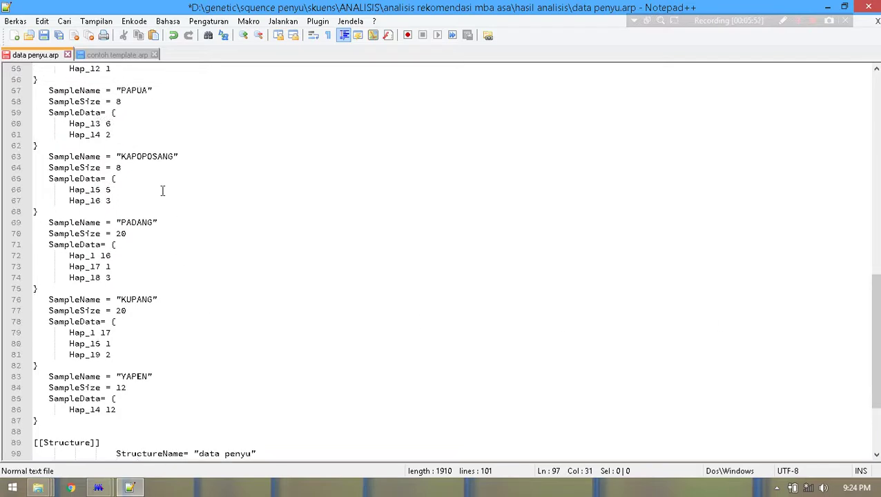
double_click(146, 157)
key(ctrl+c)
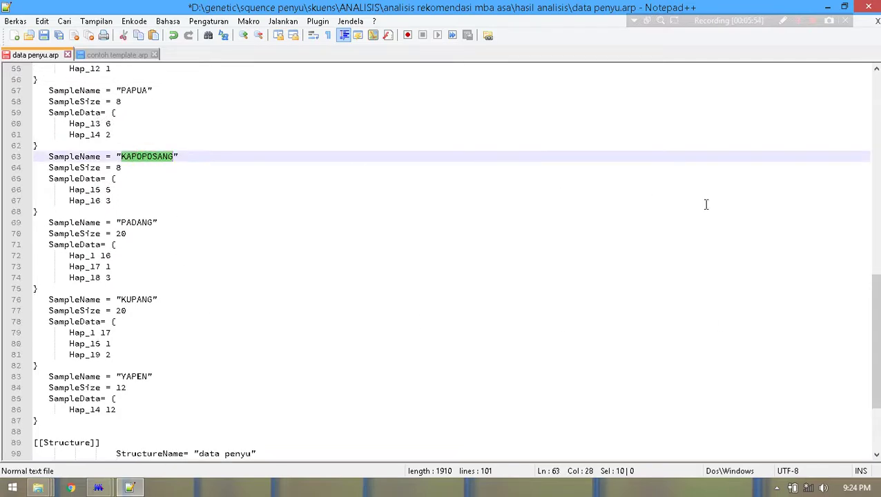
drag(872, 286, 873, 327)
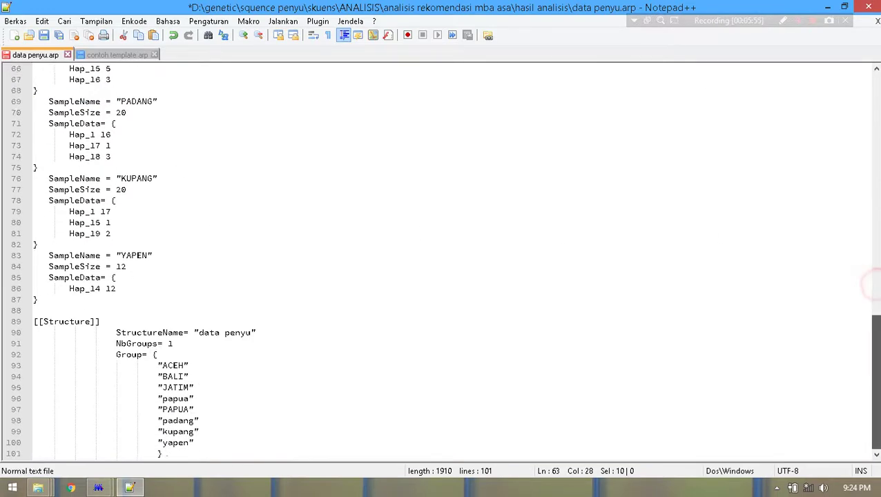
double_click(175, 409)
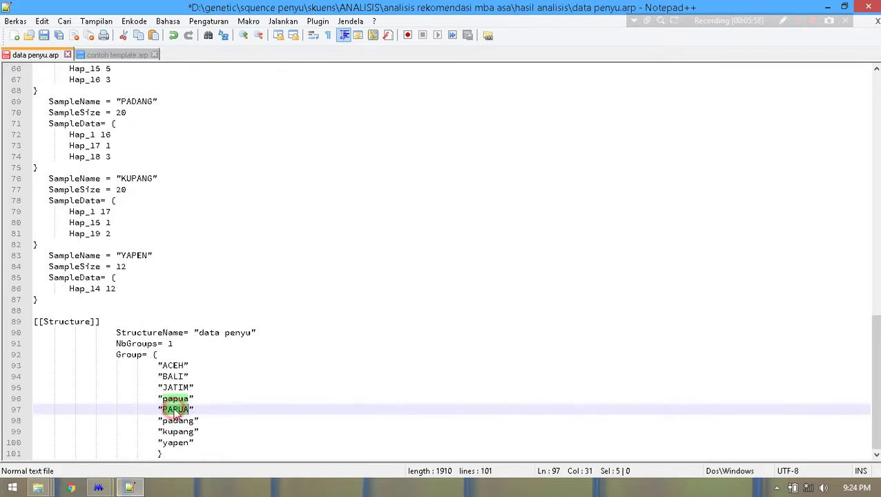
click(184, 399)
double_click(184, 399)
click(174, 409)
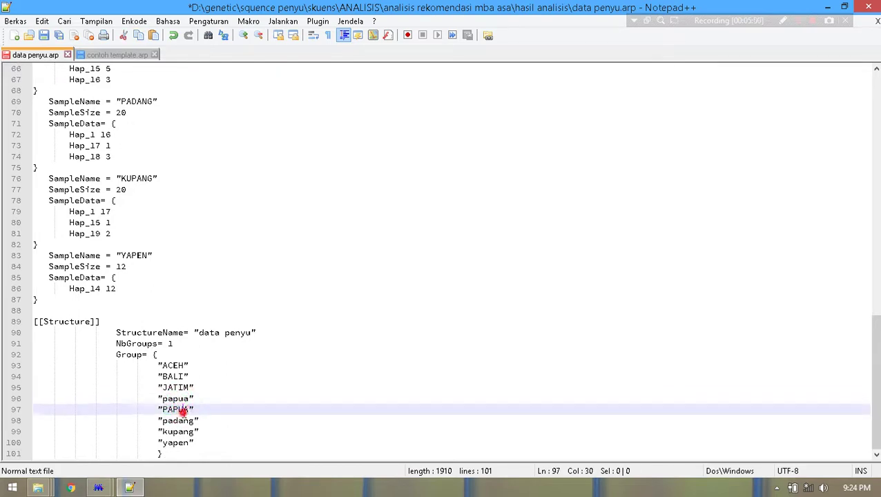
double_click(174, 408)
click(187, 410)
double_click(176, 411)
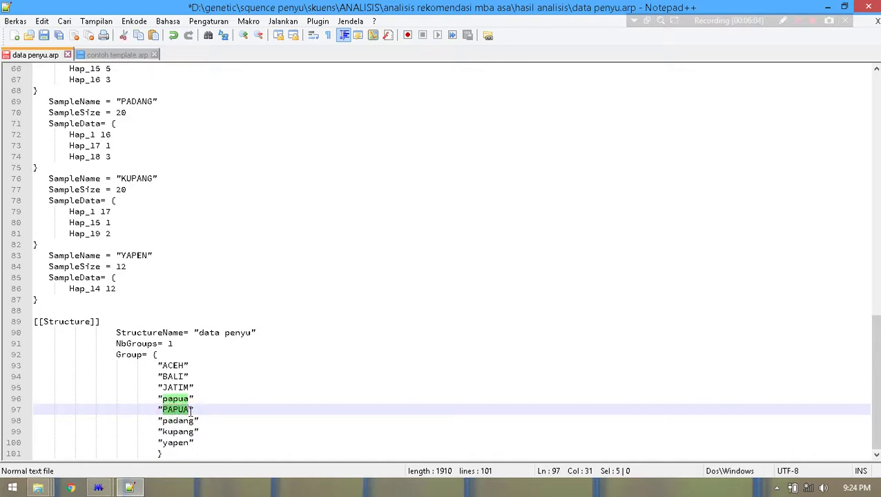
drag(193, 409, 166, 413)
key(ctrl+v)
Step: Copy the sample name PAPUA from line 57 and paste it over the lowercase papua on line 96 of the Structure group
double_click(174, 398)
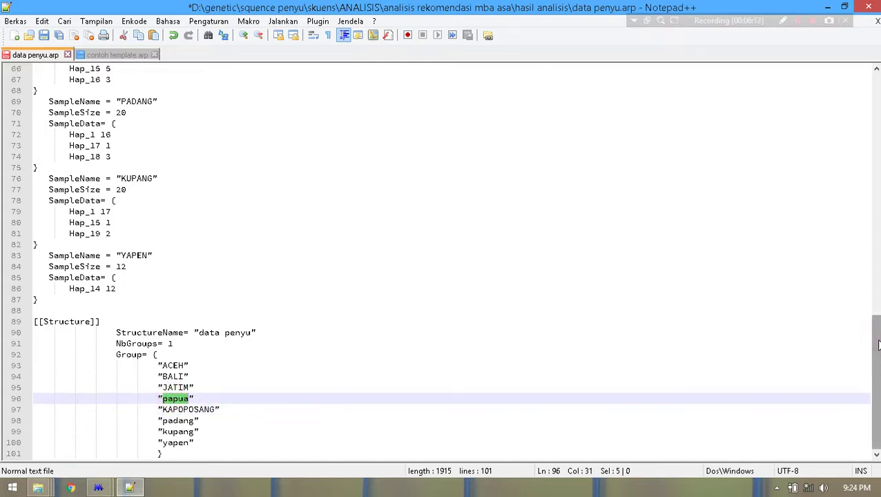
drag(878, 345, 871, 242)
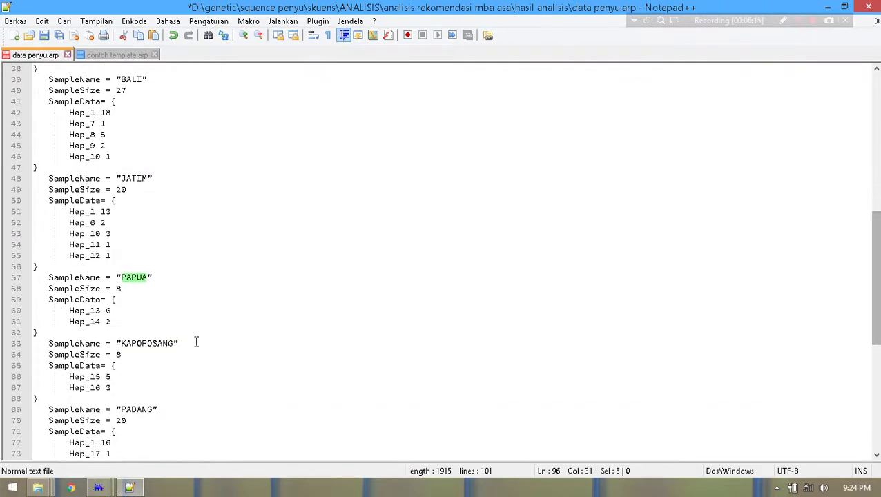
click(153, 343)
click(122, 278)
double_click(123, 277)
key(ctrl+c)
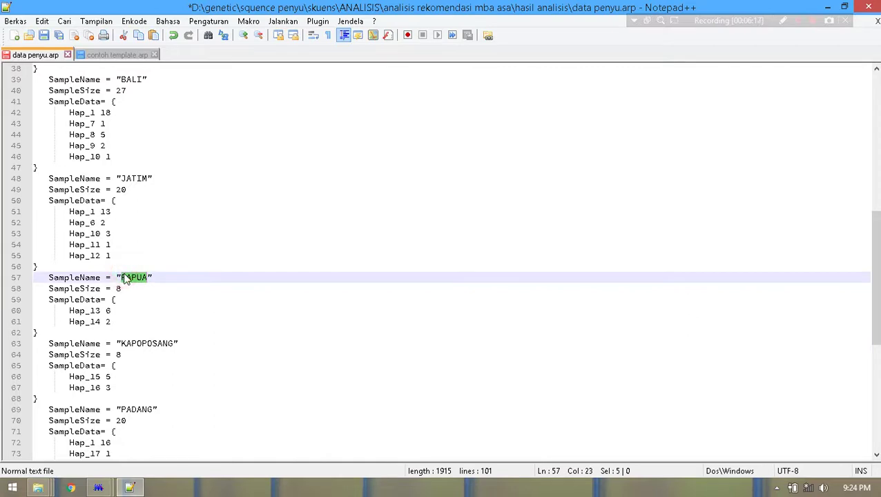
drag(875, 299, 875, 387)
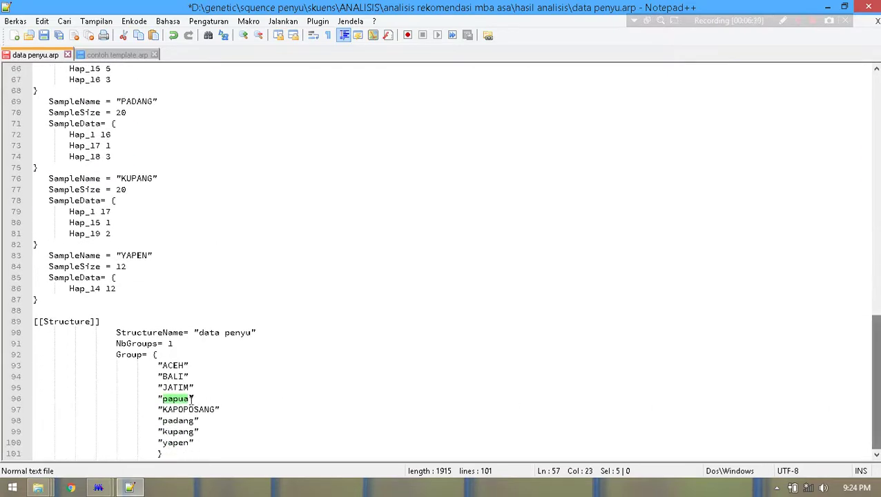
click(174, 398)
double_click(174, 398)
key(ctrl+v)
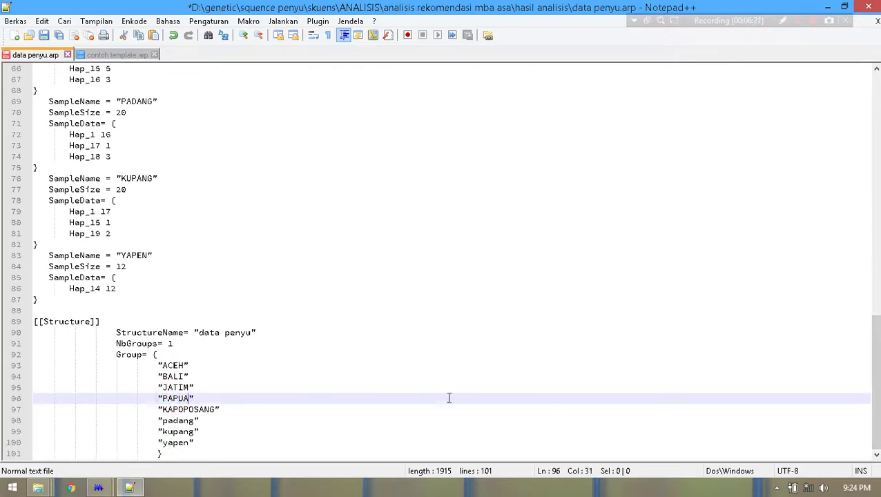
Step: Copy the sample name PADANG from line 69 and paste it over padang in the Structure group
drag(876, 383, 875, 346)
double_click(131, 213)
key(ctrl+c)
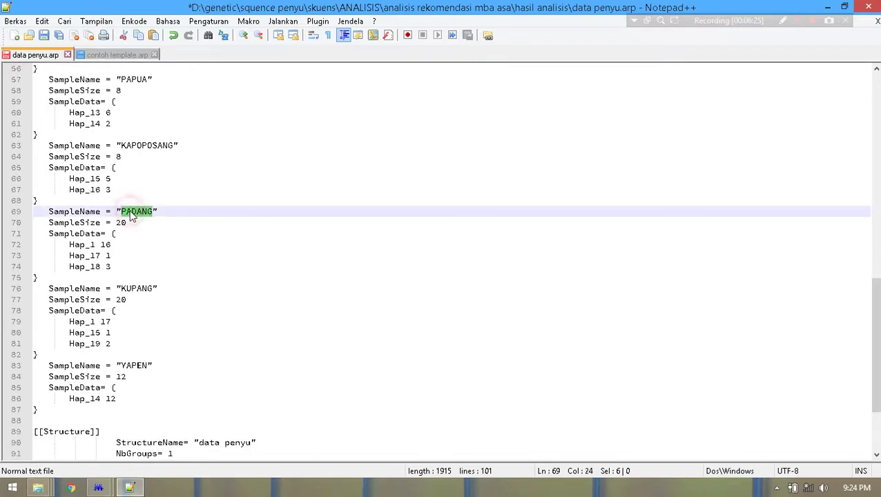
drag(874, 317, 874, 352)
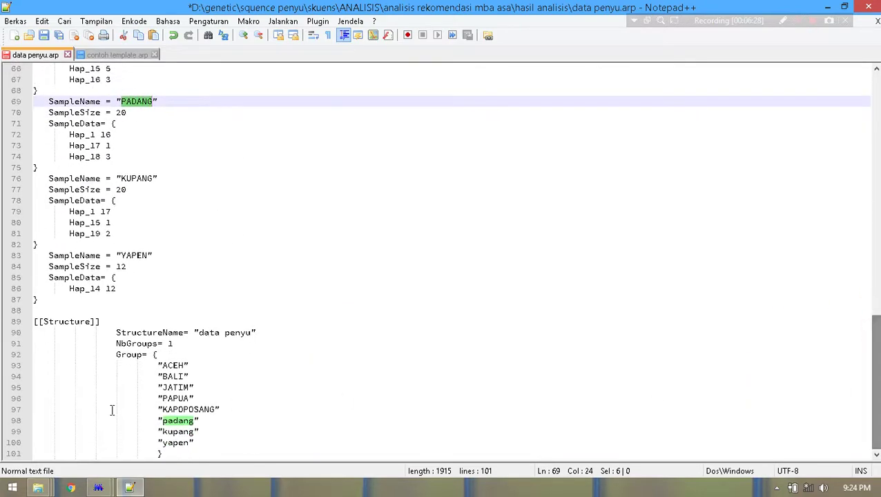
double_click(181, 421)
key(ctrl+v)
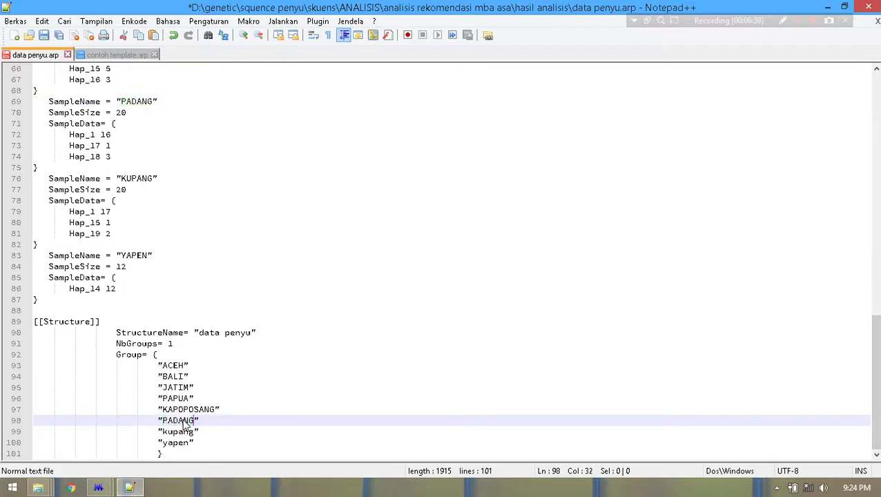
Step: Copy the sample name KUPANG from line 76 and paste it over kupang in the Structure group
click(131, 180)
double_click(130, 179)
key(ctrl+c)
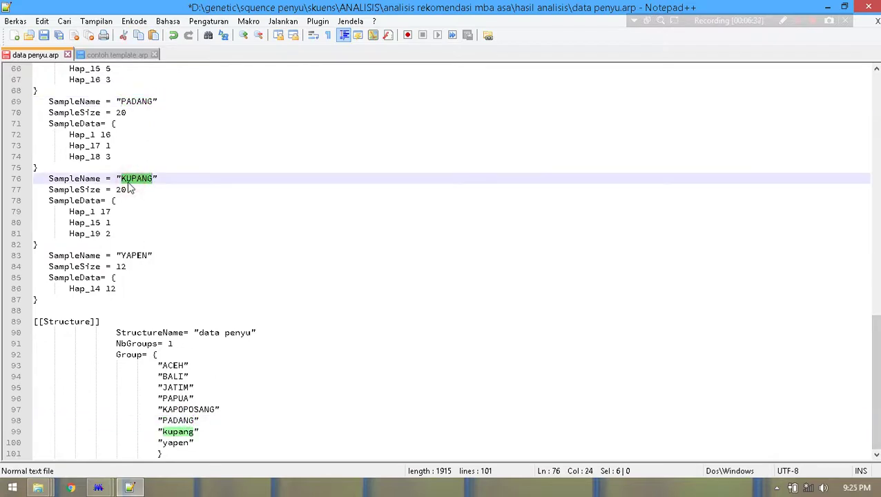
double_click(174, 431)
key(ctrl+v)
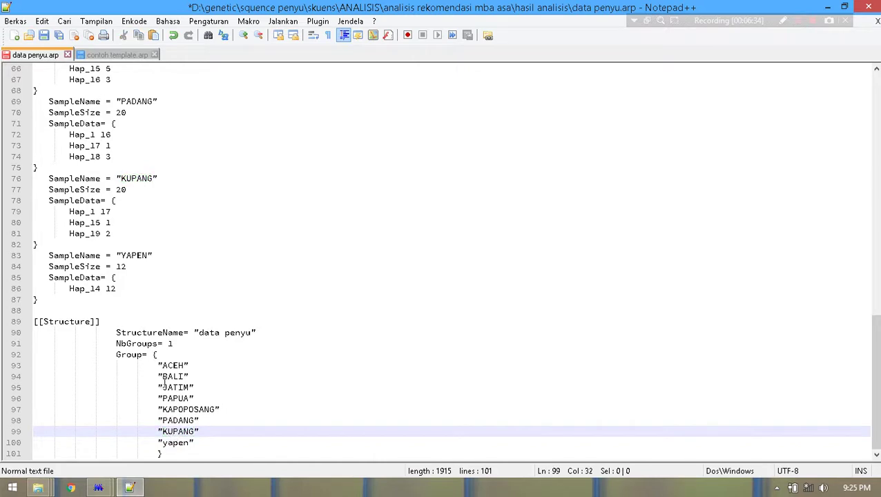
Step: Copy the sample name YAPEN from line 83 and paste it over yapen in the Structure group
double_click(129, 256)
key(ctrl+c)
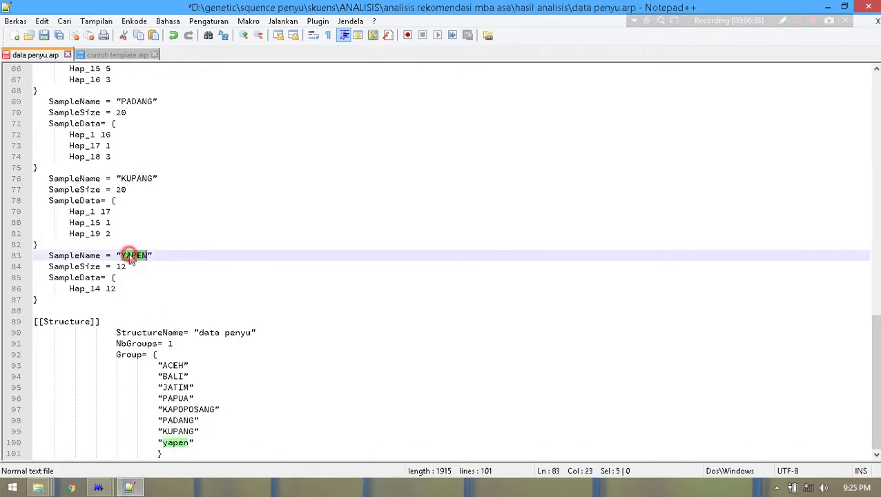
double_click(174, 443)
key(ctrl+v)
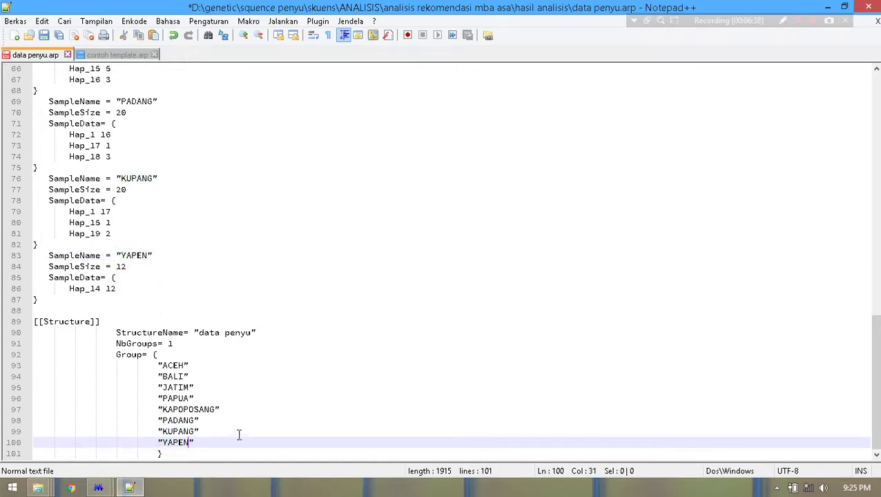
click(239, 434)
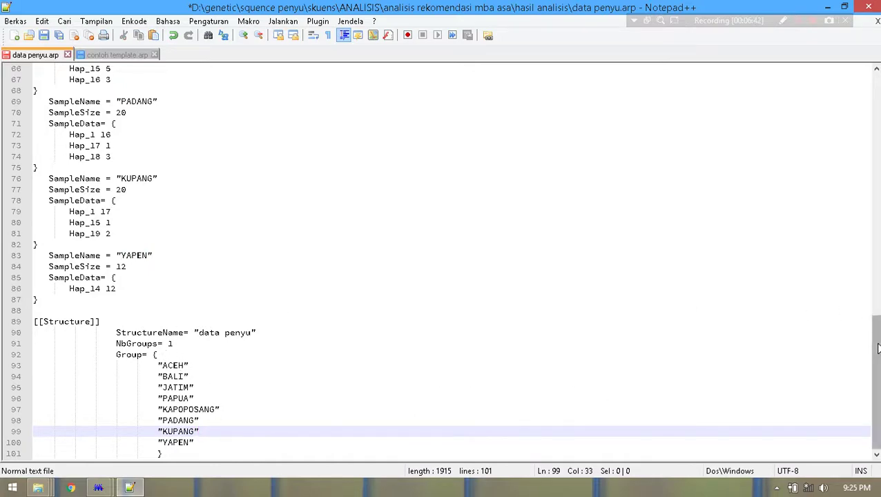
Step: Review data penyu.arp from its header to the Structure block, save it and close the text editor
drag(874, 324, 787, 71)
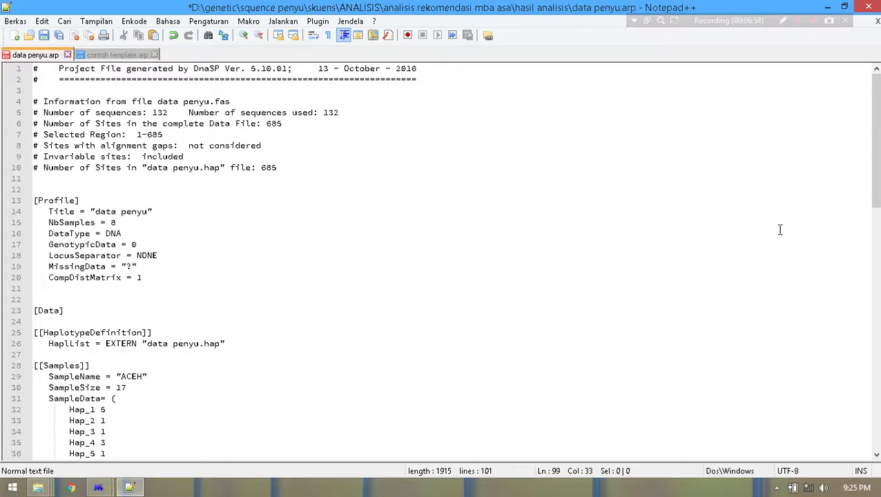
drag(874, 166, 874, 414)
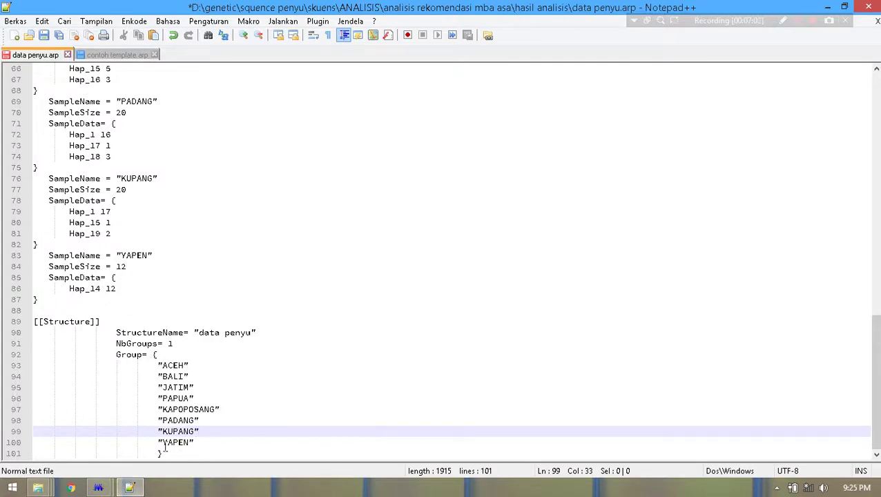
click(43, 36)
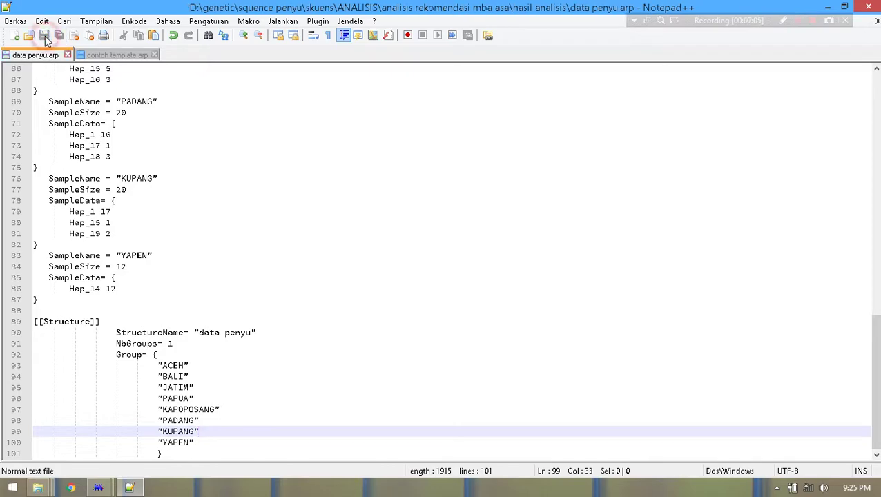
click(859, 6)
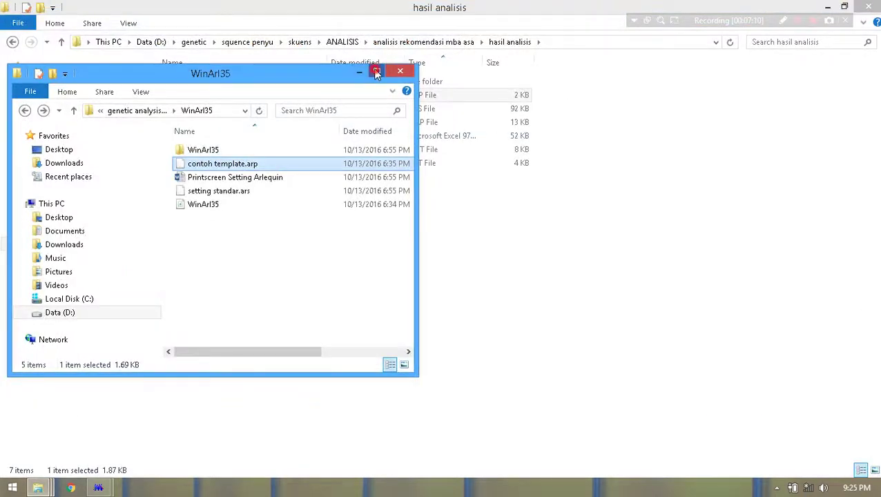
Step: Go into the WinArl35 subfolder of the WinArl35 software folder in File Explorer and launch the WinArl35 application
click(377, 72)
click(38, 488)
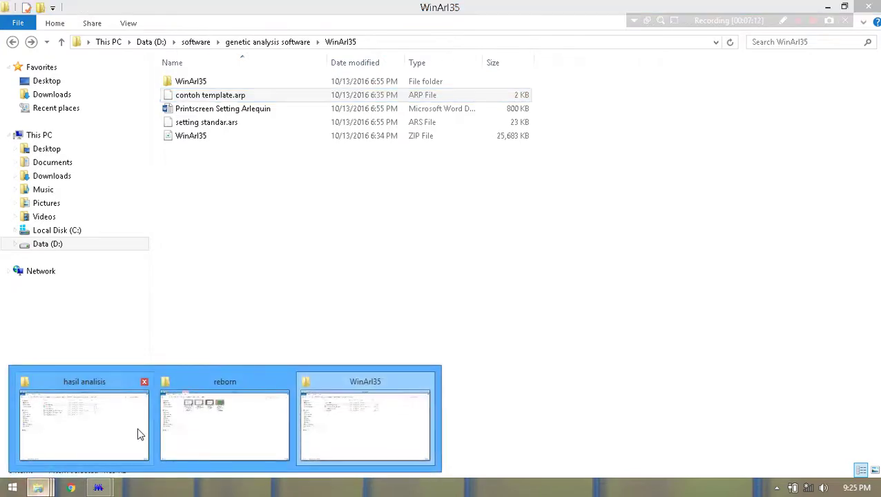
click(324, 407)
double_click(199, 81)
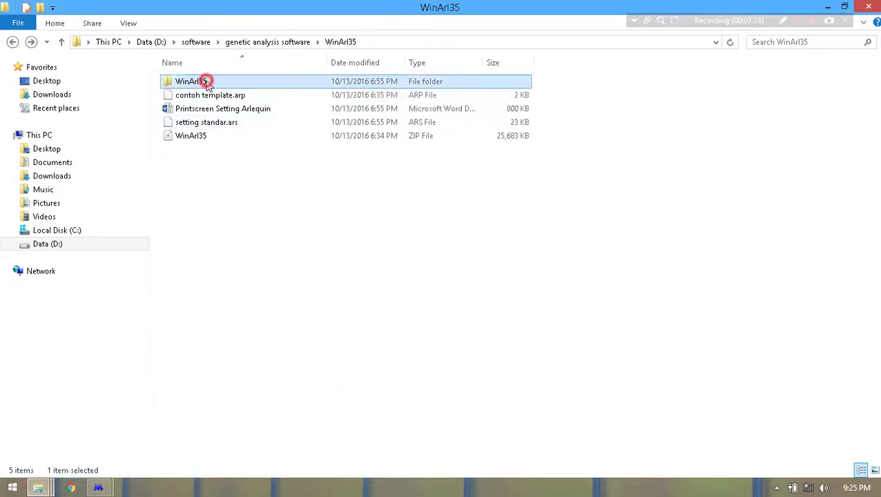
scroll(330, 417, down, 1)
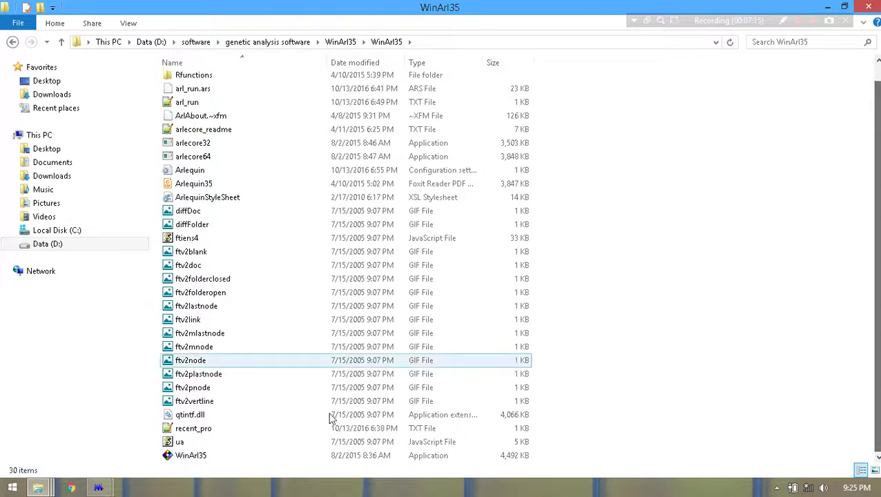
click(191, 455)
click(221, 443)
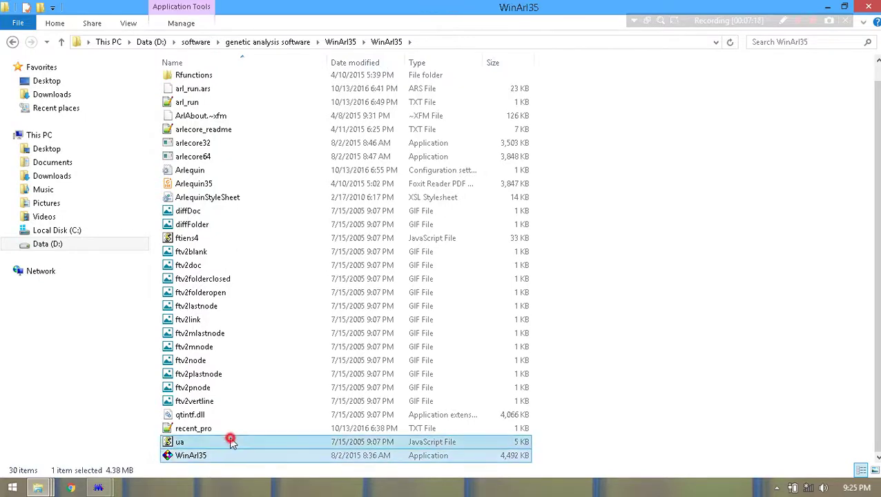
double_click(197, 456)
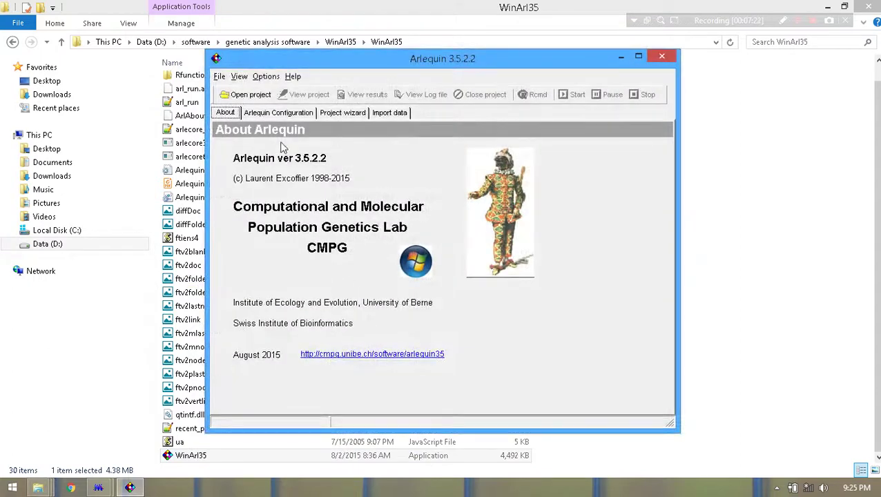
Step: Examine the Arlequin configuration page, the project commands and the list of computation and output options
click(328, 114)
click(291, 115)
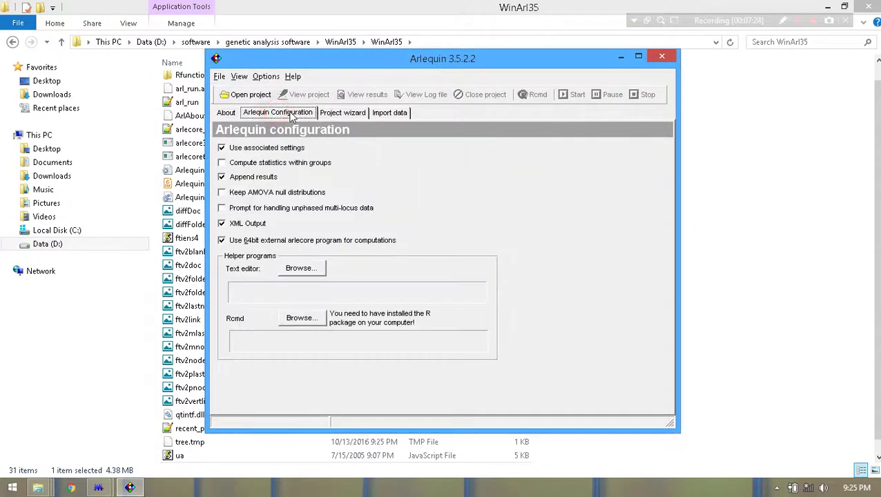
click(226, 113)
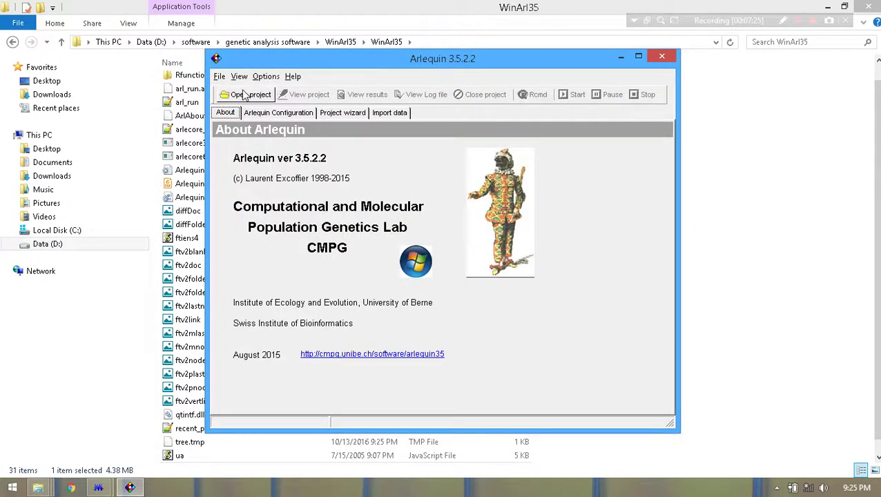
click(220, 76)
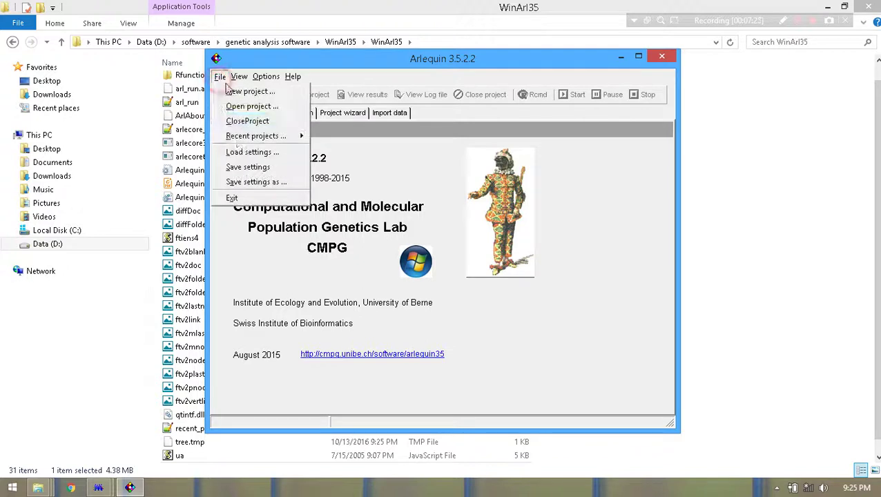
click(444, 176)
click(339, 115)
click(292, 116)
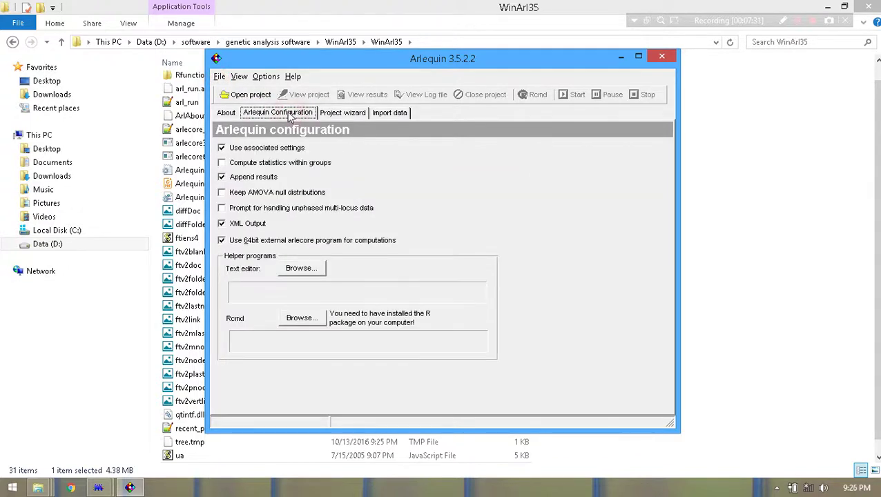
click(270, 77)
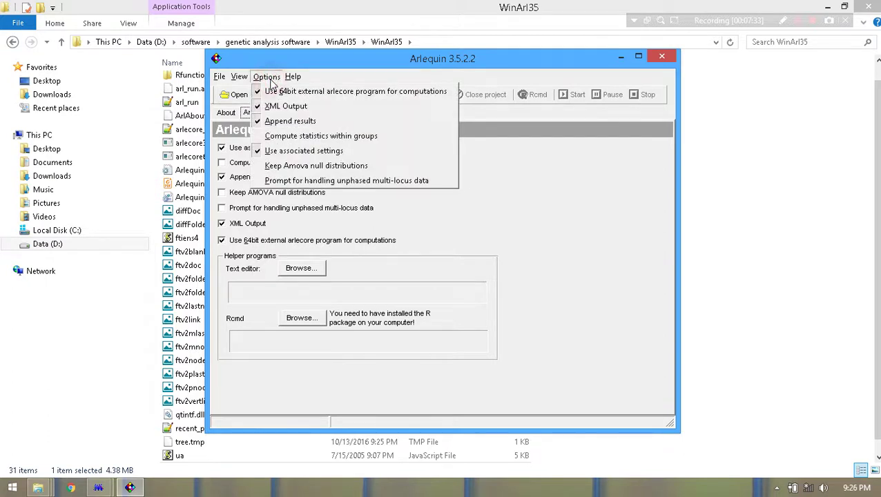
click(332, 61)
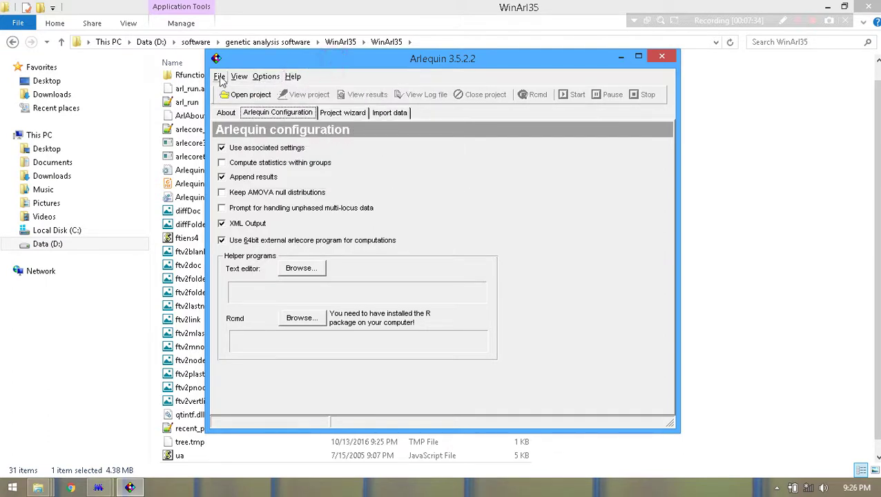
Step: Load the settings file setting standar.ars from D:\software\genetic analysis software\WinArl35
click(219, 78)
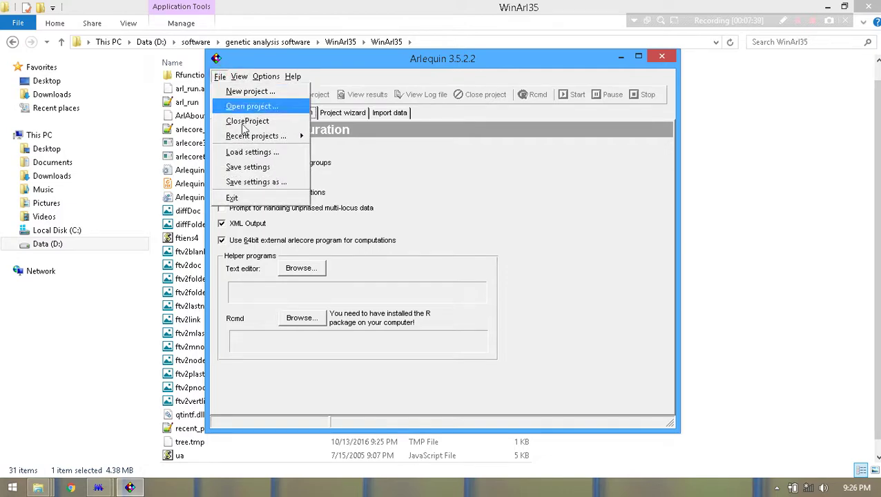
click(252, 152)
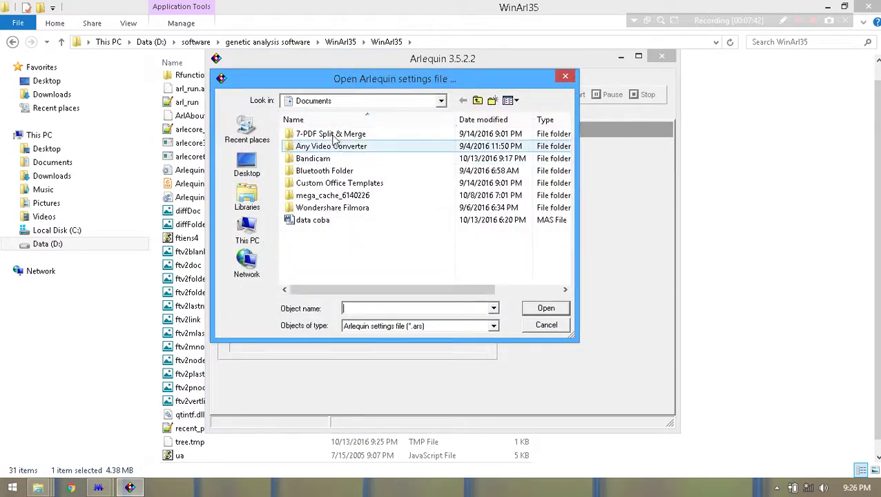
click(246, 229)
drag(566, 169, 542, 274)
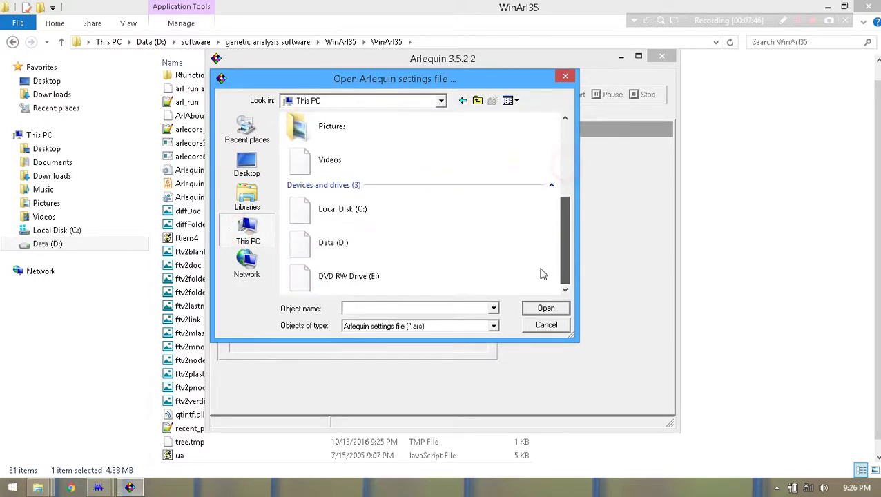
double_click(350, 237)
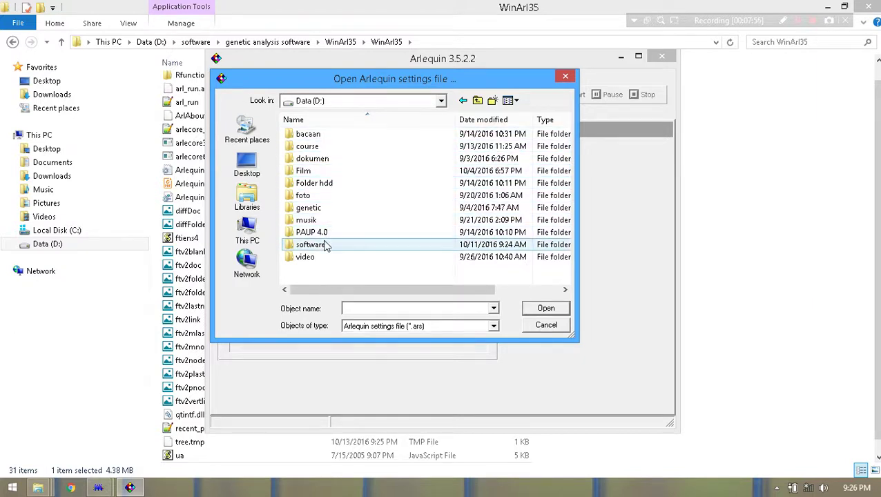
double_click(323, 244)
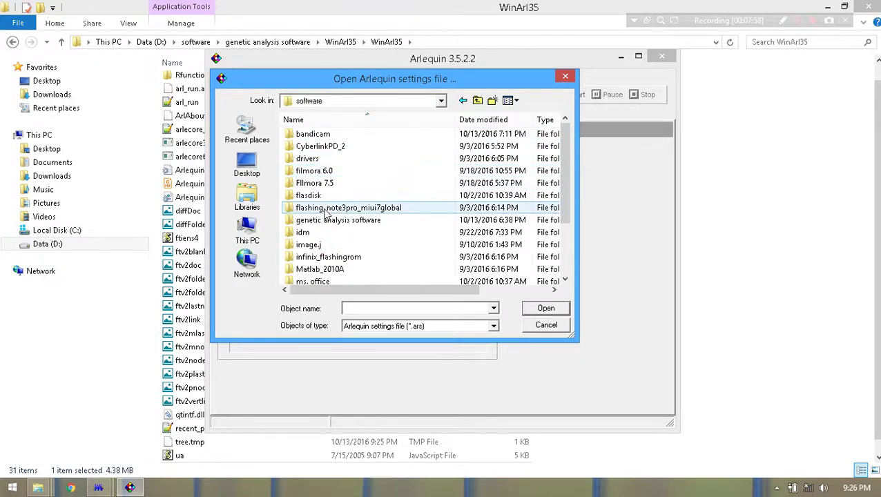
double_click(325, 223)
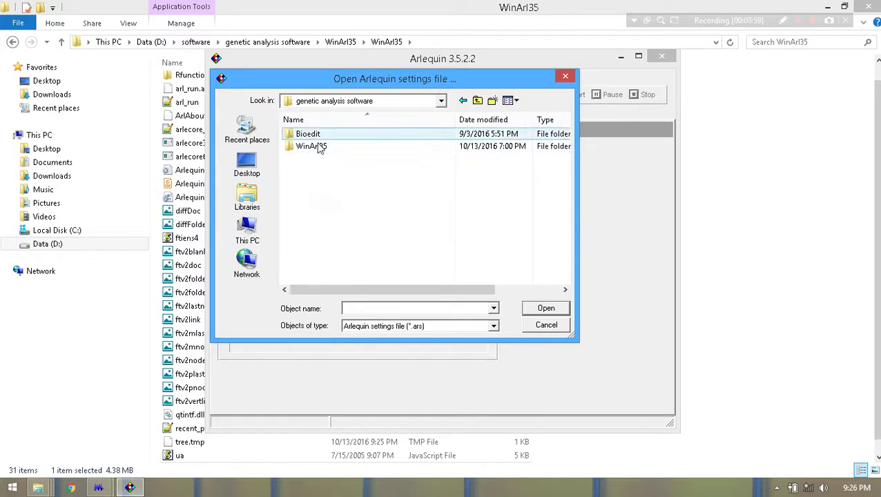
double_click(321, 147)
click(320, 147)
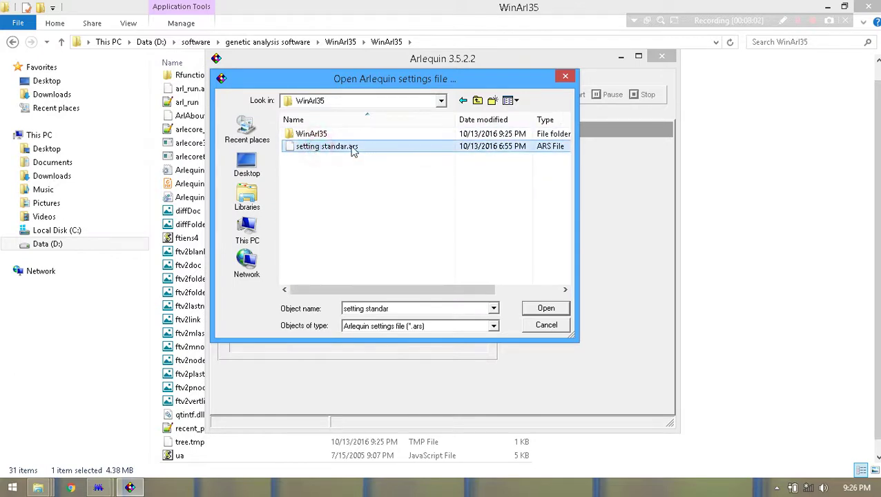
click(545, 309)
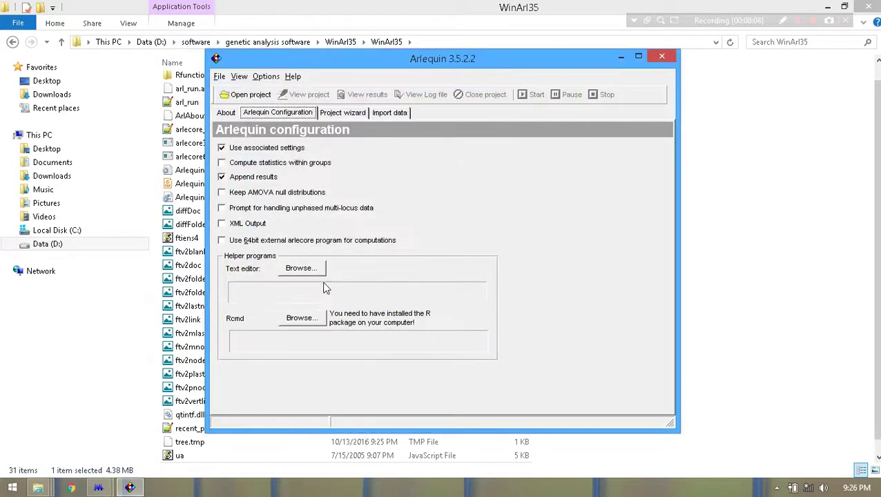
Step: Open the project data penyu.arp from the hasil analisis folder, located beneath D:\genetic\squence penyu\skuens\ANALISIS
click(238, 97)
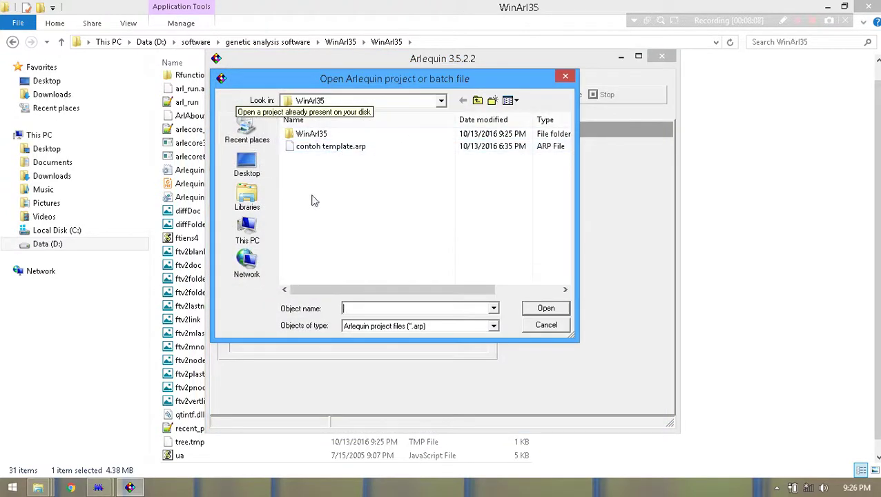
click(247, 229)
scroll(336, 200, down, 3)
click(350, 272)
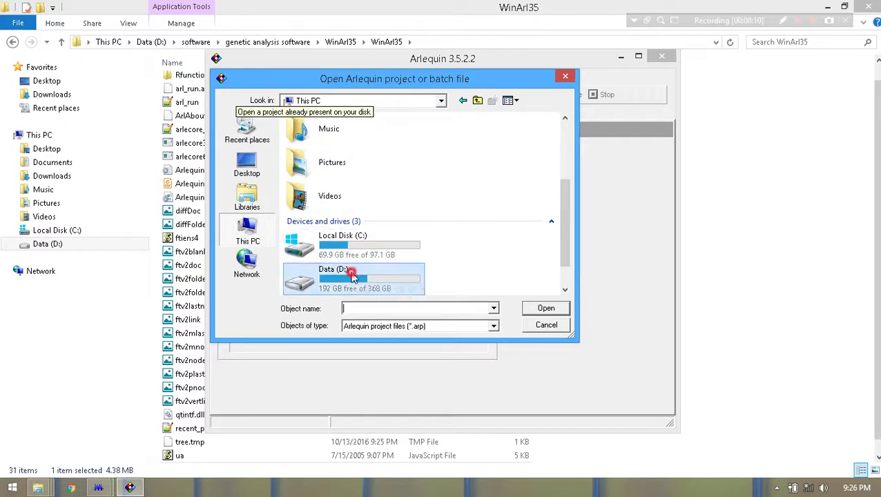
double_click(351, 272)
click(315, 208)
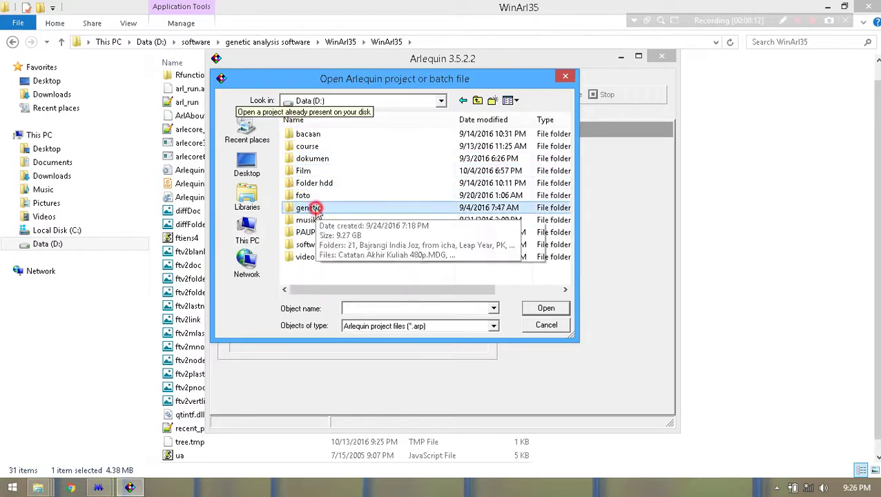
double_click(314, 209)
double_click(312, 172)
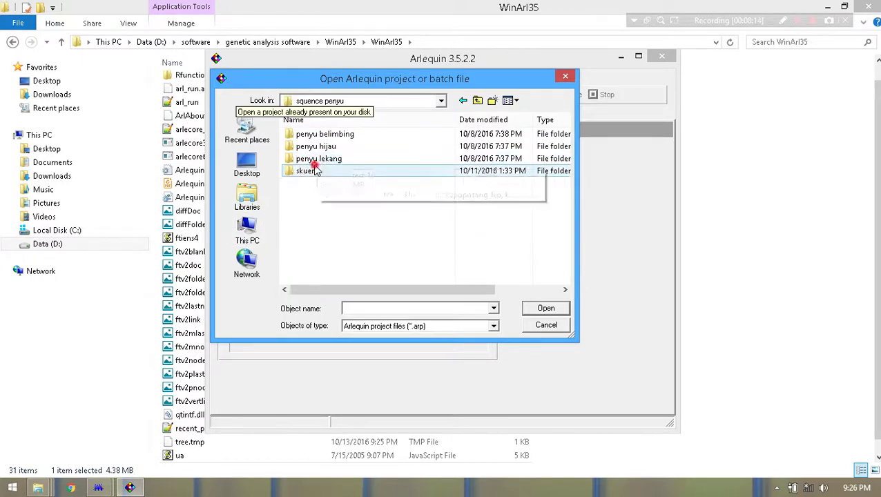
double_click(314, 171)
double_click(311, 145)
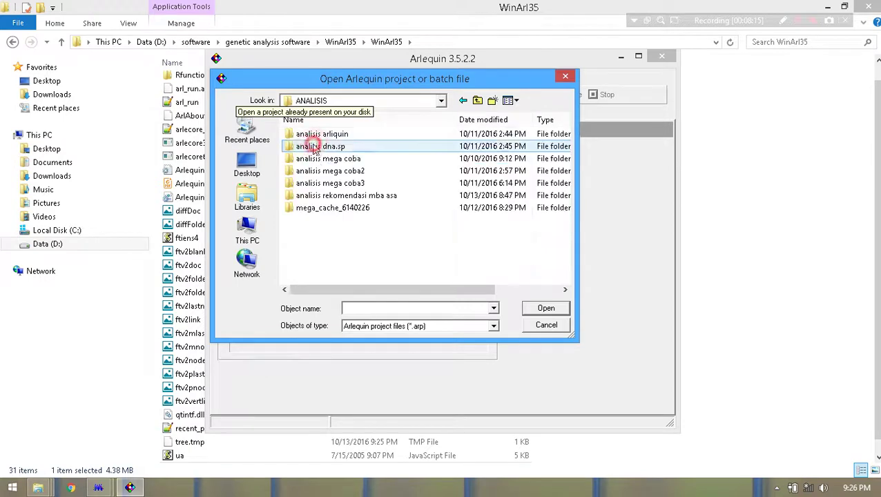
double_click(330, 197)
double_click(324, 136)
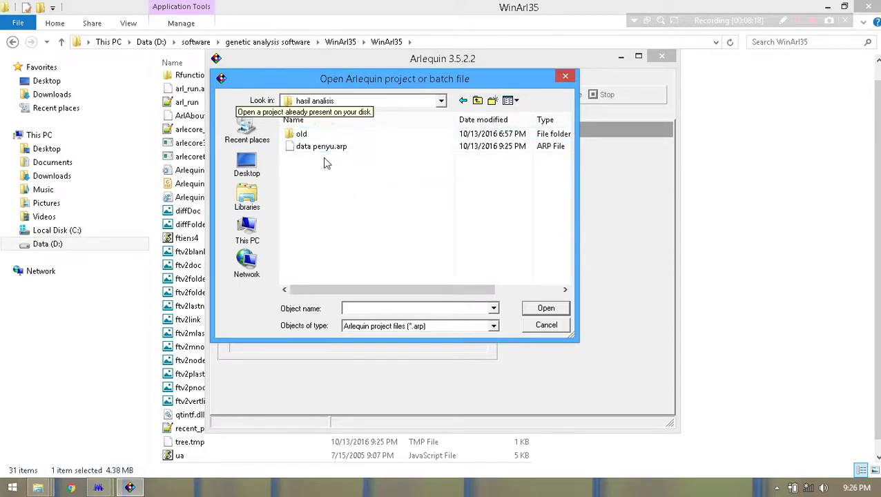
click(316, 146)
click(545, 308)
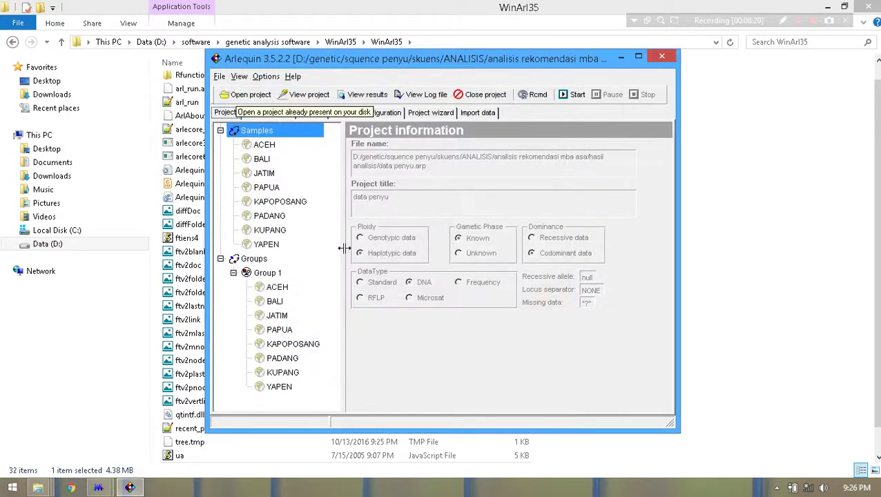
Step: Display the calculation settings of the opened project and load setting standar.ars into them from the WinArl35 folder
click(311, 113)
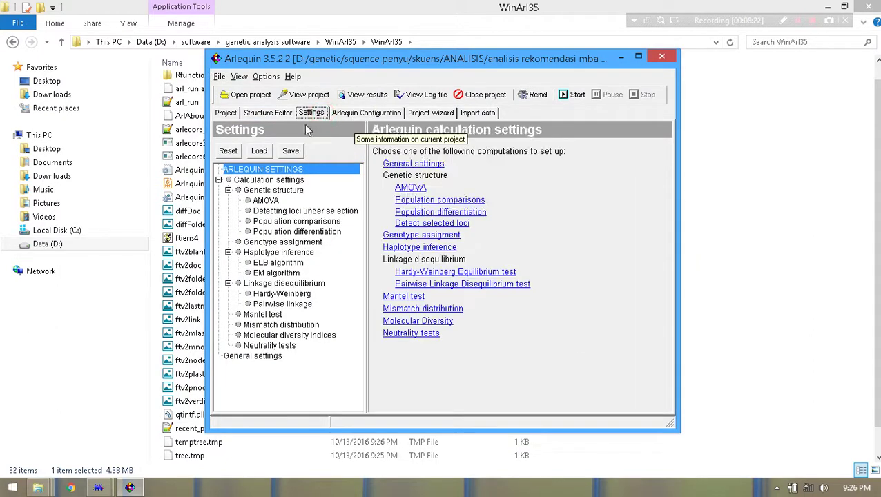
click(219, 75)
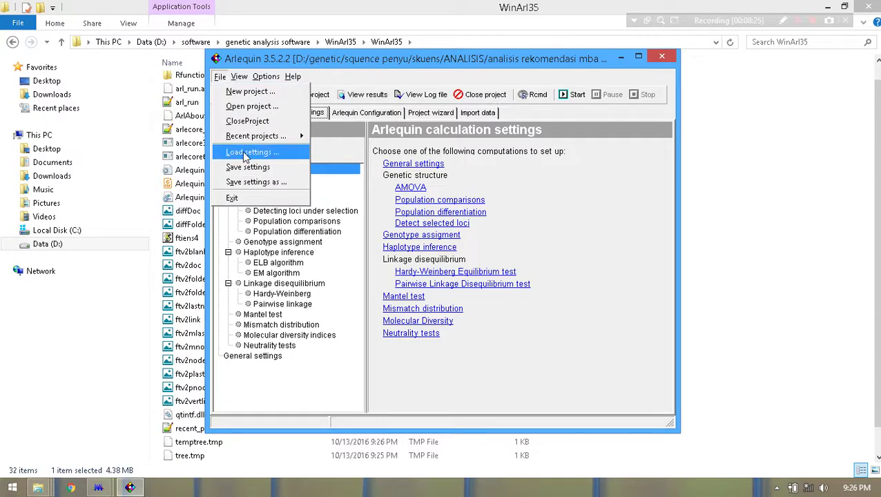
click(249, 151)
click(322, 146)
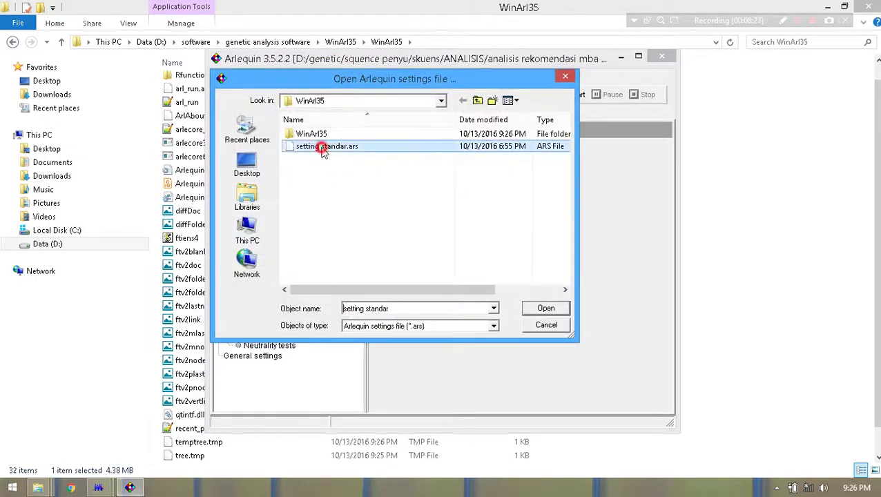
click(542, 308)
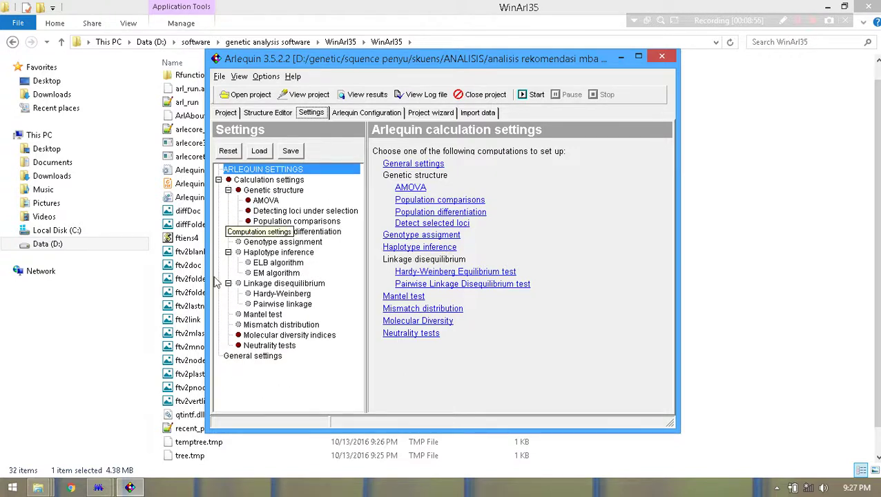
Step: Check the program options and AMOVA settings, review the reference screenshots in the Word document Printscreen Setting Arlequin, and close that document
click(265, 77)
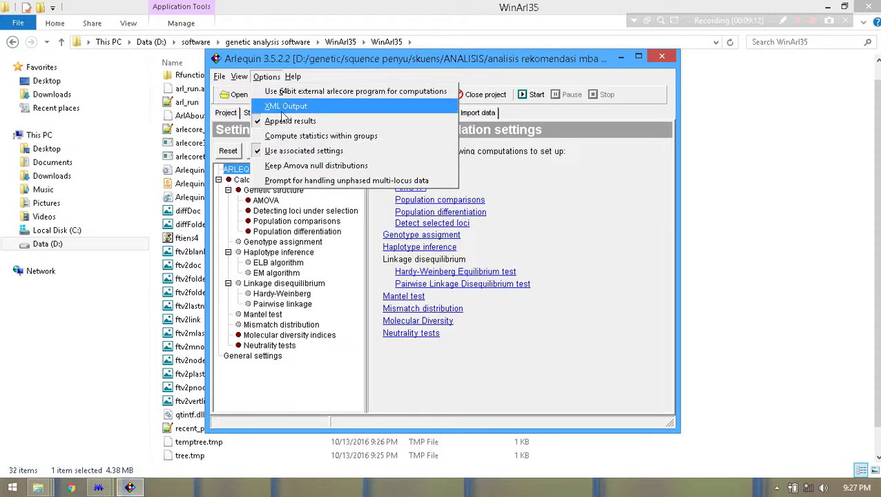
click(269, 77)
click(799, 28)
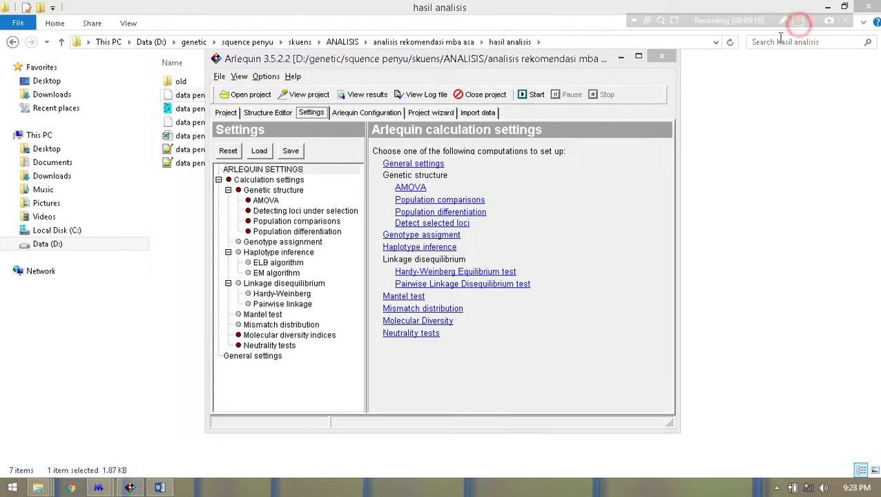
click(262, 201)
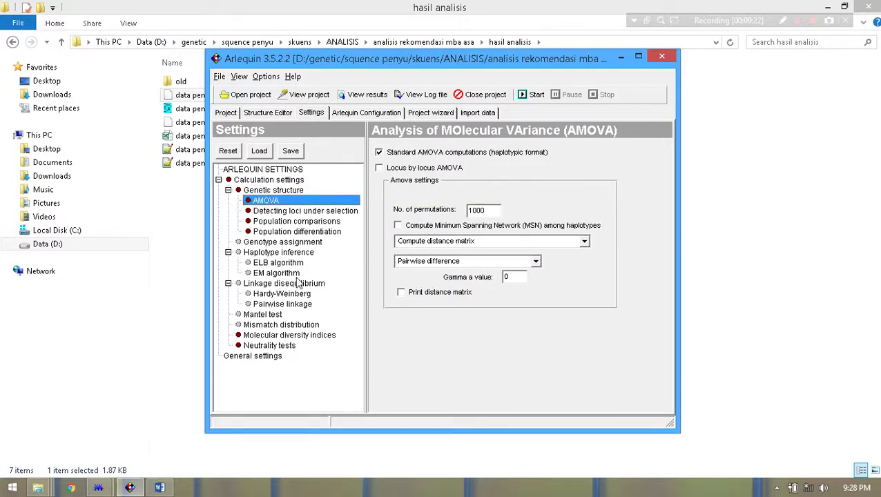
click(159, 489)
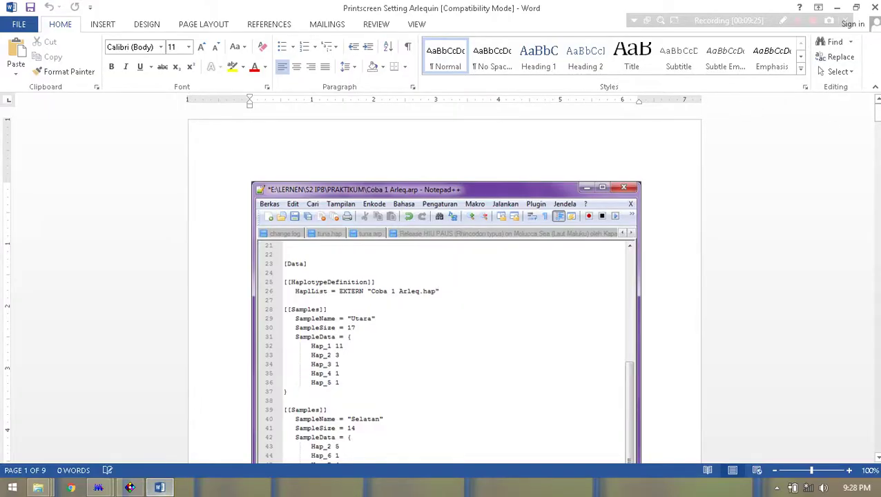
drag(878, 118, 877, 233)
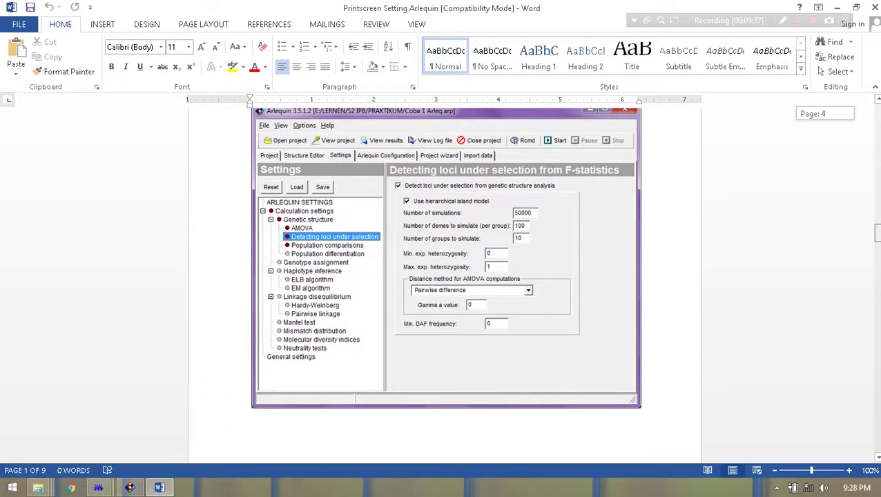
drag(877, 233, 877, 427)
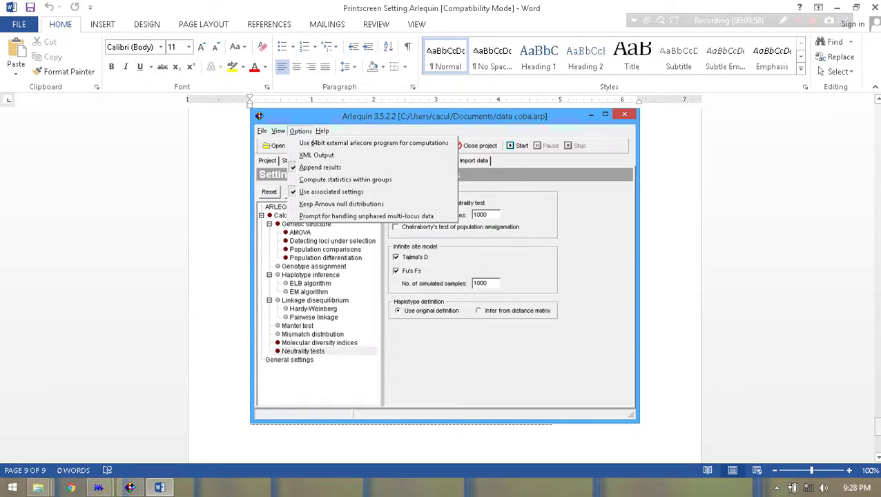
drag(876, 427, 877, 431)
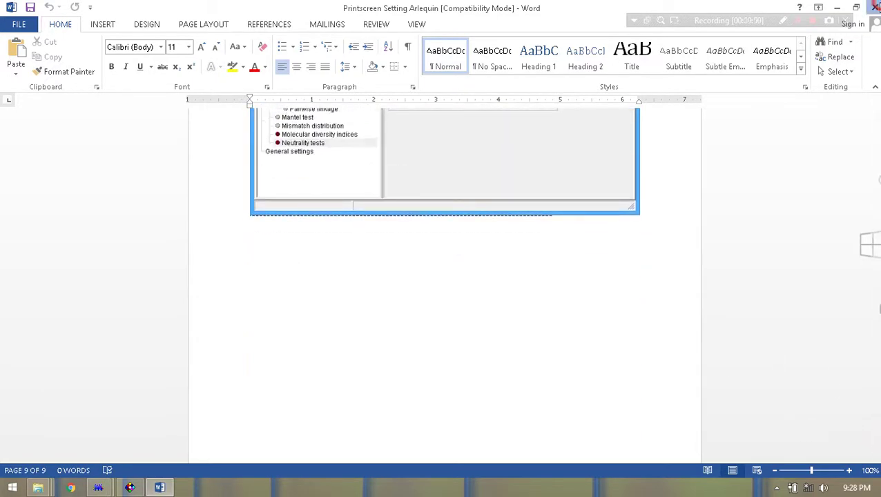
click(876, 5)
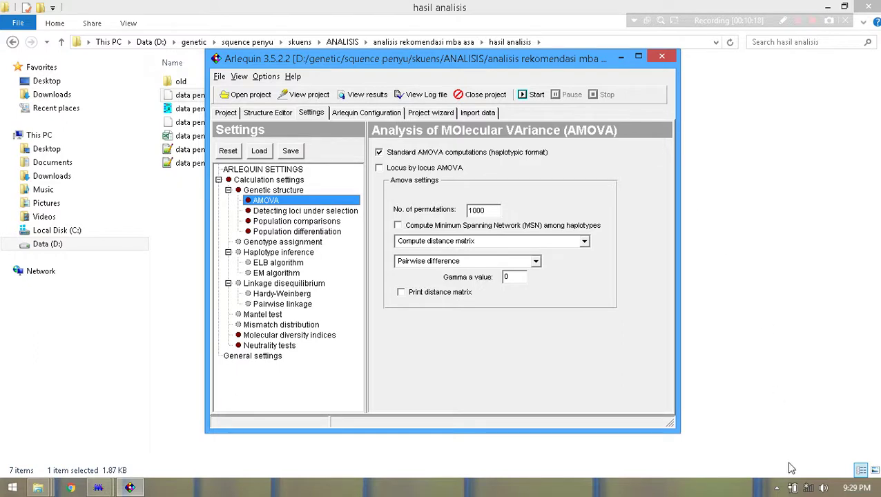
click(793, 488)
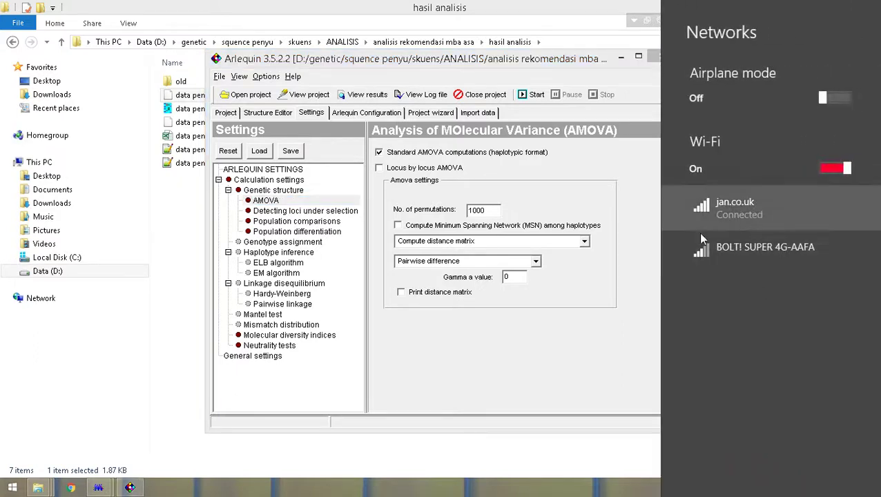
click(628, 370)
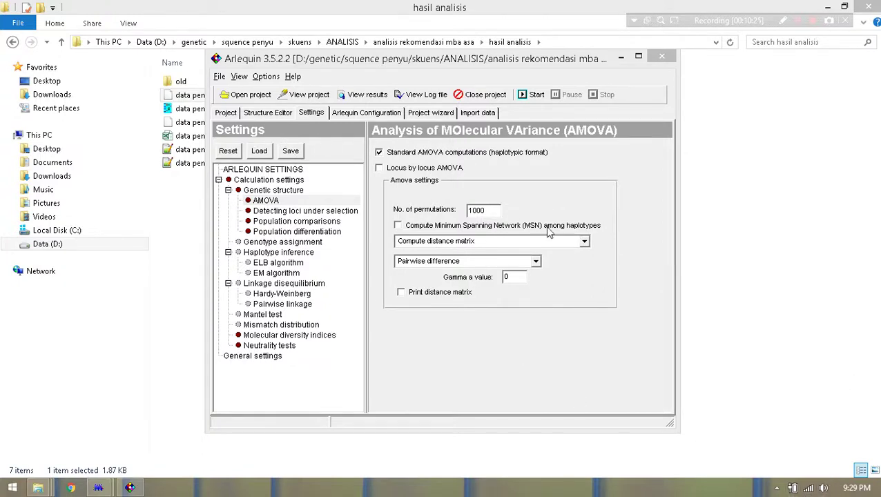
Step: Start the Arlequin calculations for the opened project with the loaded settings
click(525, 96)
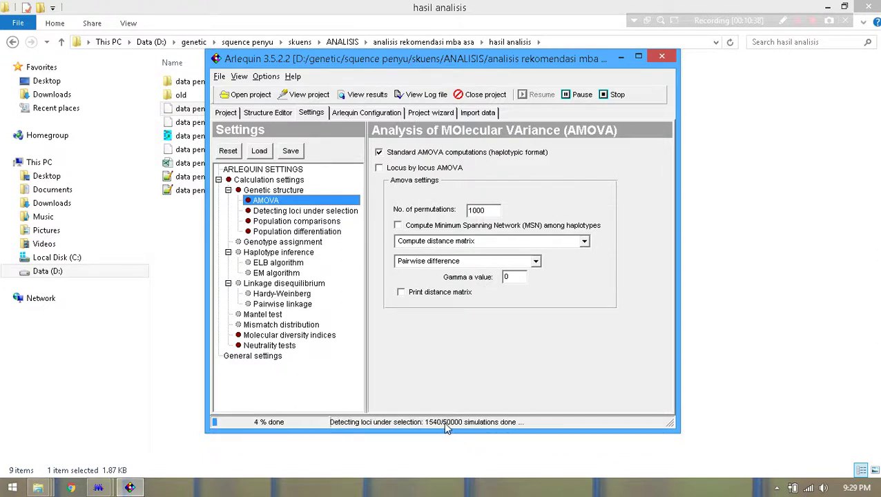
Step: Reopen the Word document Printscreen Setting Arlequin from the WinArl35 folder, review its Detecting loci under selection screenshot, and return to Arlequin
click(47, 488)
click(376, 425)
click(204, 109)
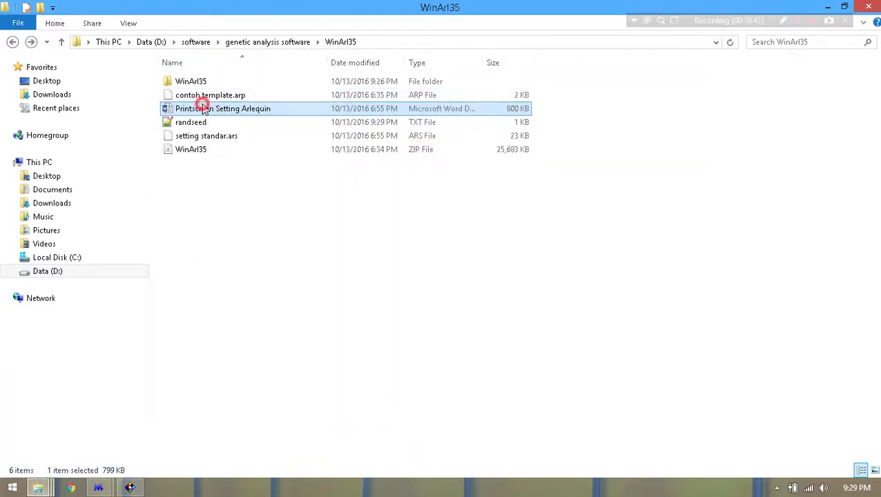
double_click(205, 109)
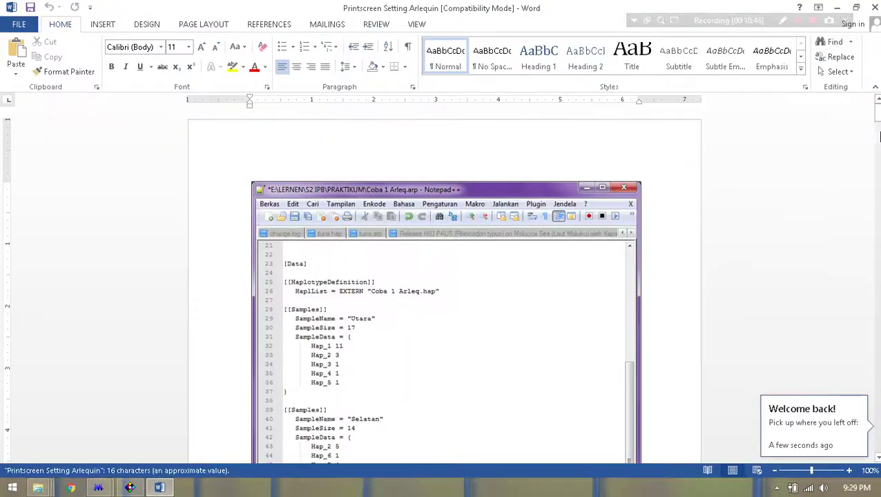
drag(877, 116, 877, 232)
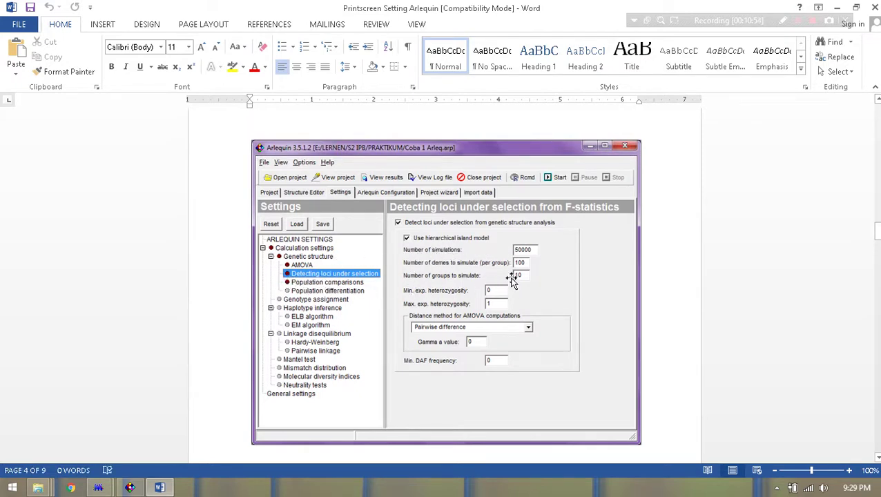
click(130, 488)
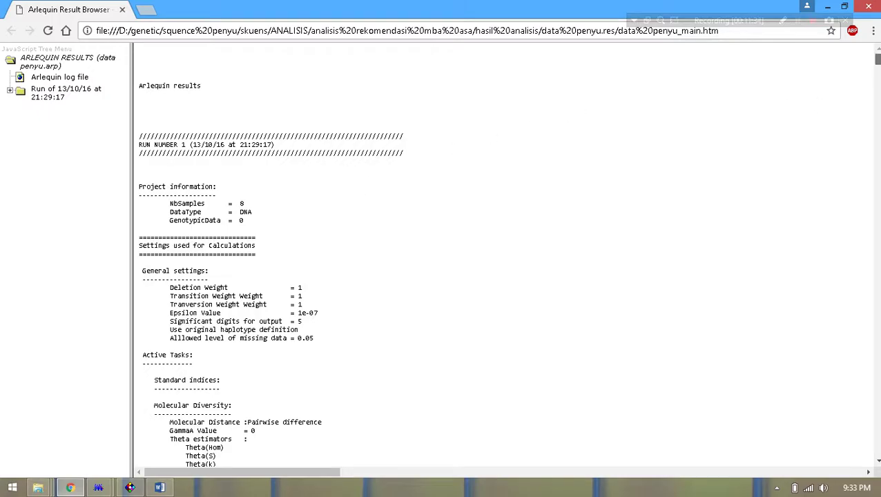
Step: Search the Arlequin results page for "amova" and examine the genetic structure and the AMOVA design and results table
drag(877, 60, 878, 376)
key(ctrl+f)
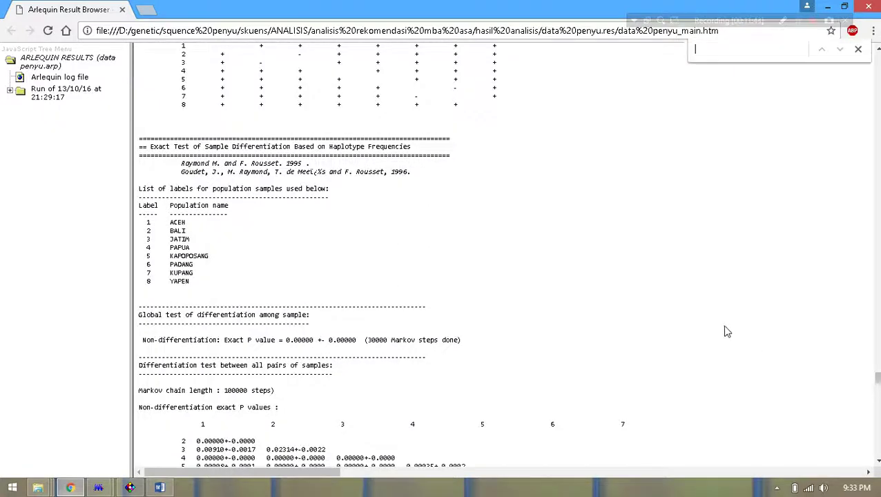
text(amova)
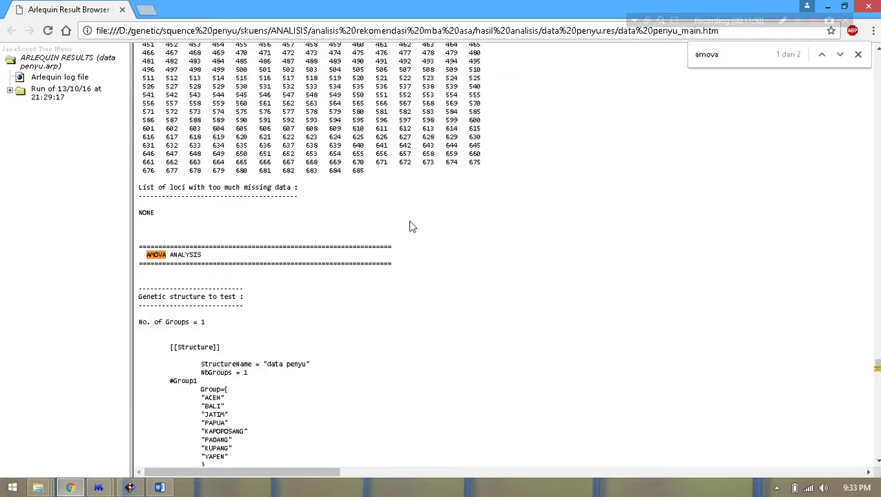
scroll(290, 283, down, 2)
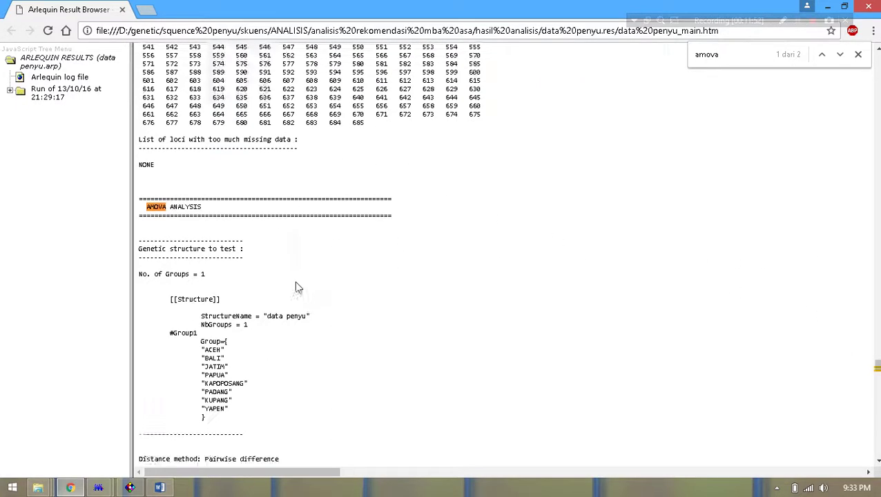
scroll(287, 290, down, 1)
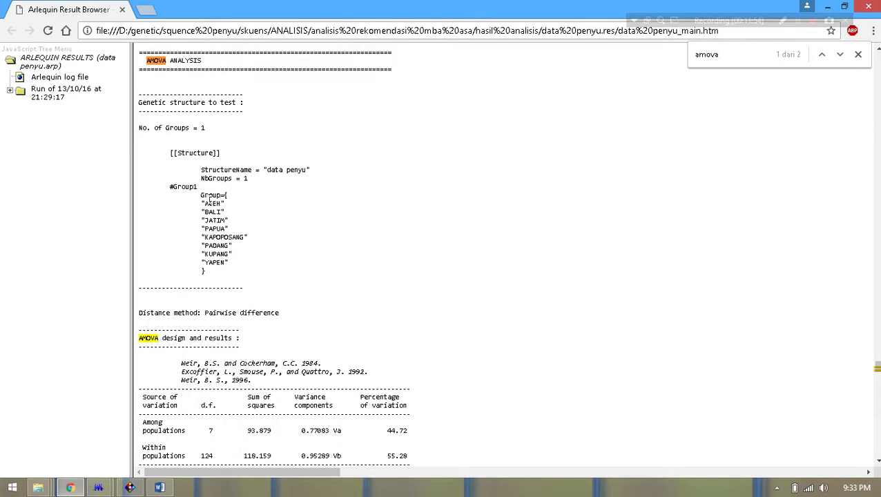
scroll(232, 190, down, 2)
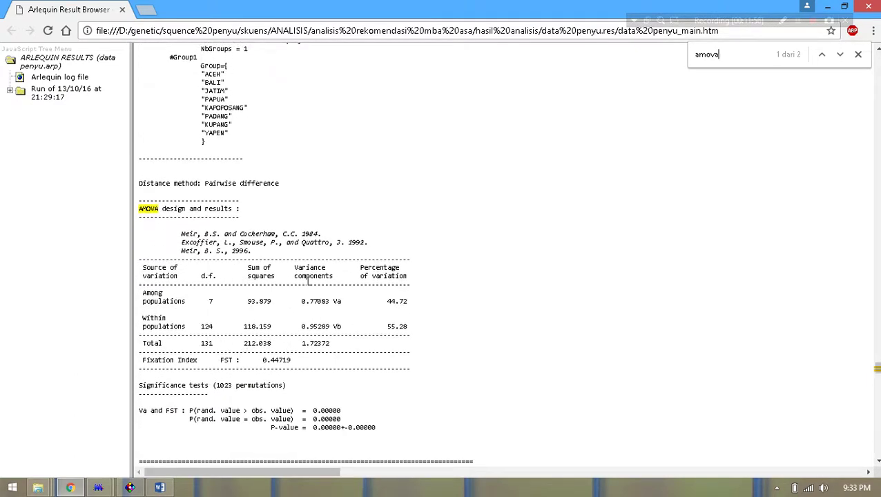
Step: Review the comparisons of population pairs with their pairwise FSTs, and expand the run of 13/10/16 in the results tree
scroll(337, 307, down, 5)
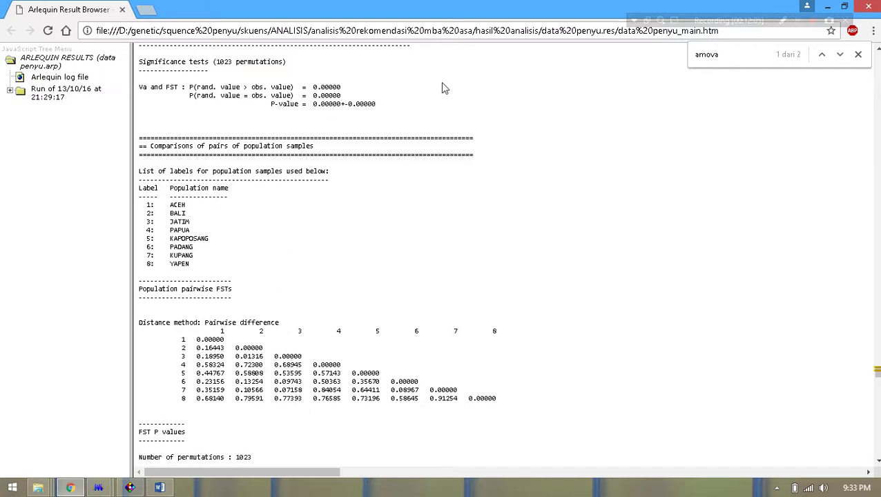
scroll(332, 253, down, 2)
scroll(332, 253, up, 3)
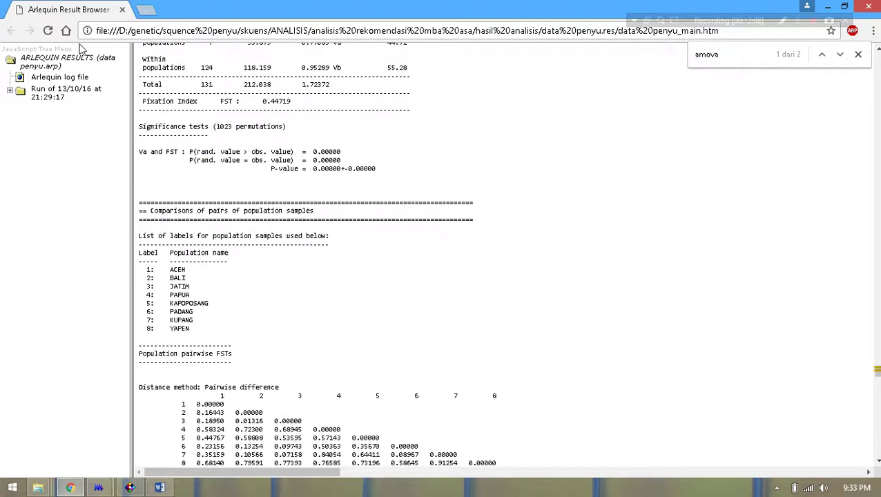
click(10, 91)
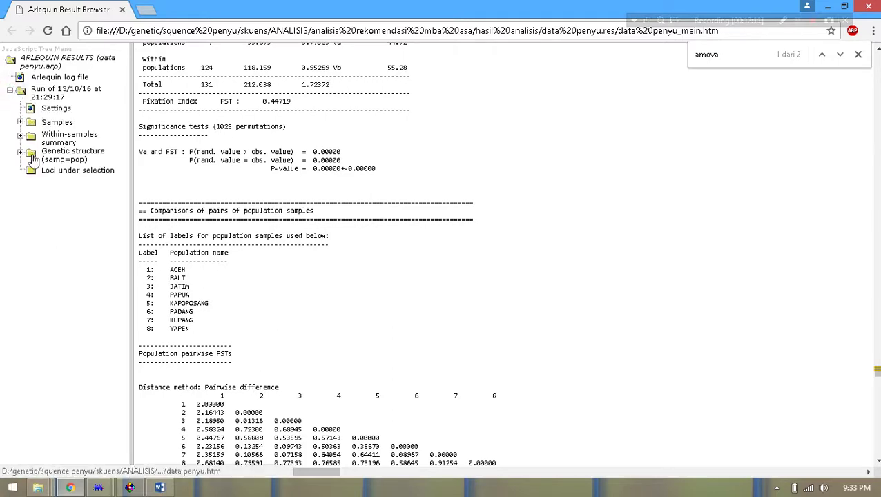
Step: Switch to the hasil analisis folder in File Explorer and open its data penyu.res subfolder to view the generated result files
mouse_move(38, 488)
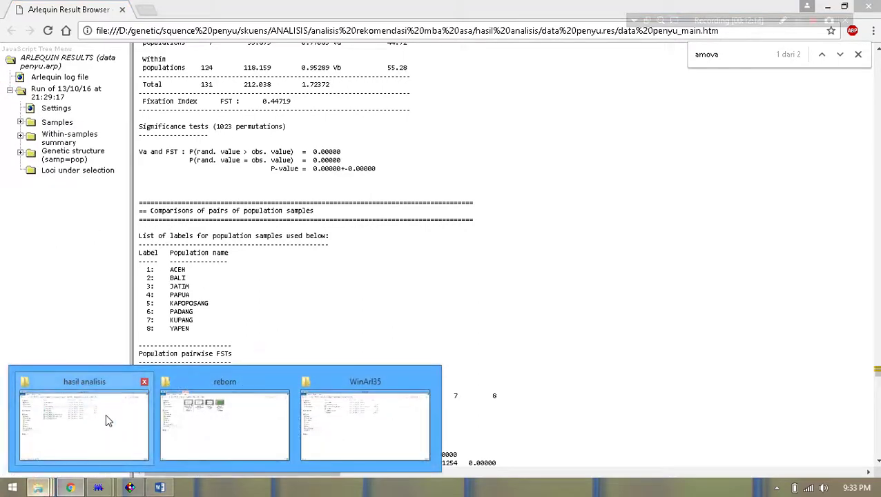
mouse_move(138, 421)
click(97, 416)
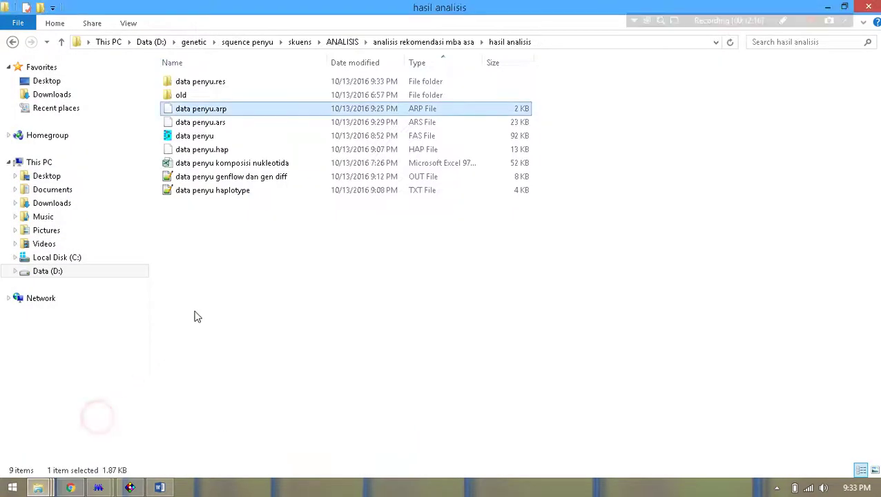
double_click(197, 82)
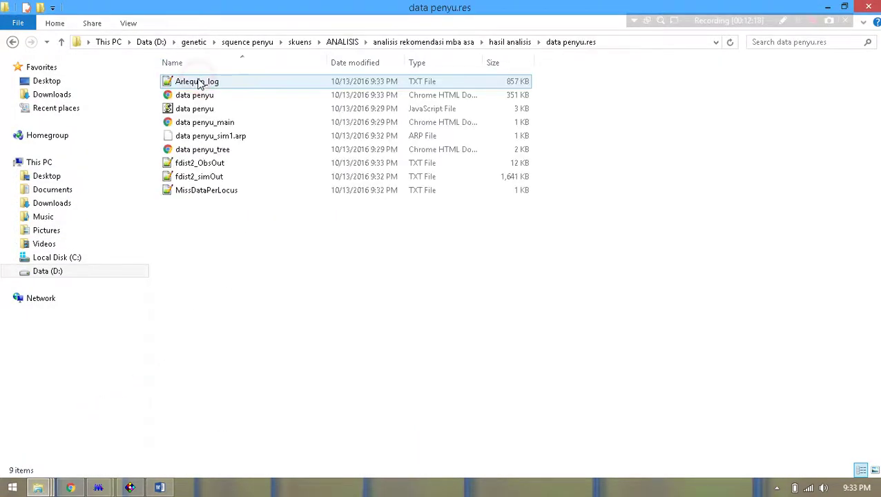
click(211, 281)
Step: Switch back to the Arlequin results in Chrome and return to the project information and calculation settings at the page's beginning
click(72, 488)
scroll(763, 308, up, 6)
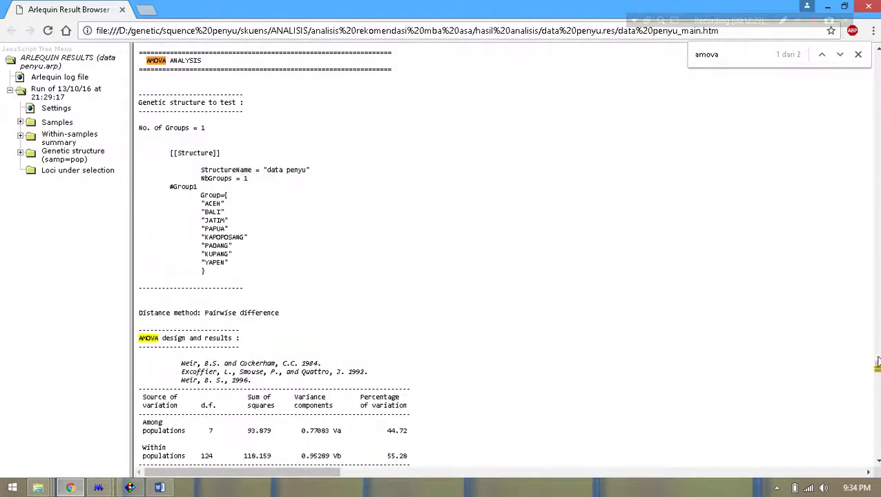
drag(877, 362, 877, 59)
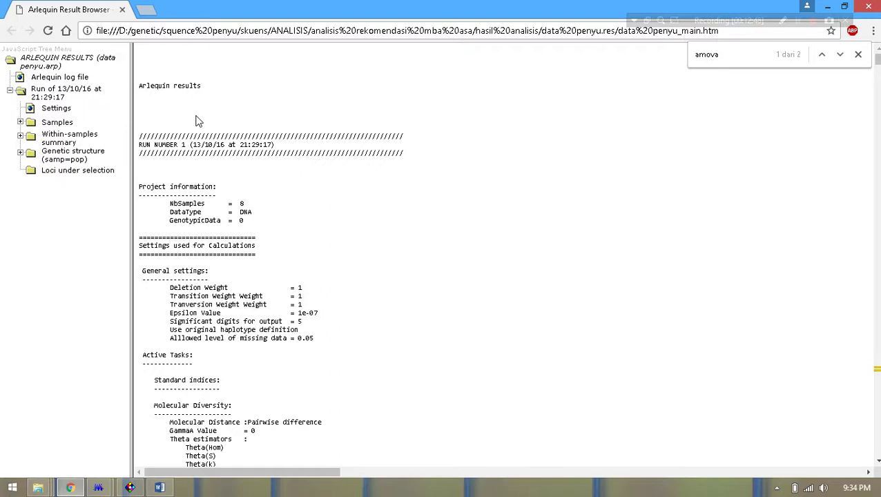
Step: Minimize the browser, the folder windows and Arlequin to show the desktop, and refresh it
click(829, 8)
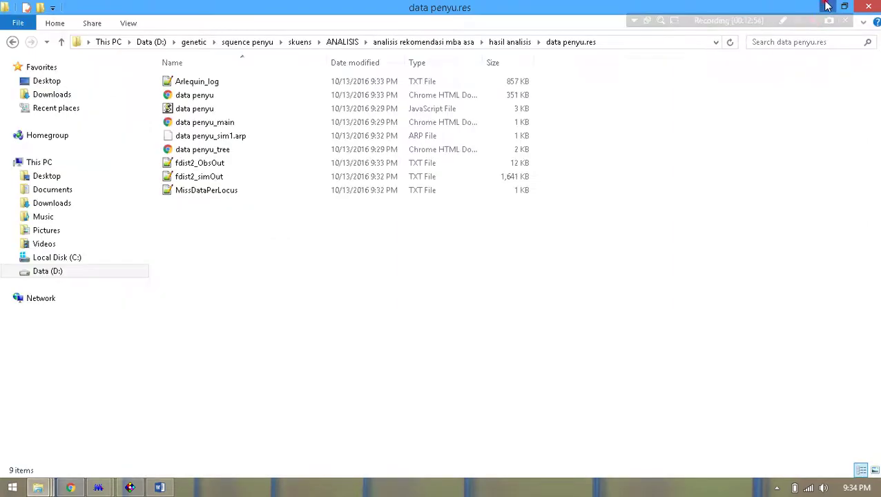
click(827, 7)
click(621, 57)
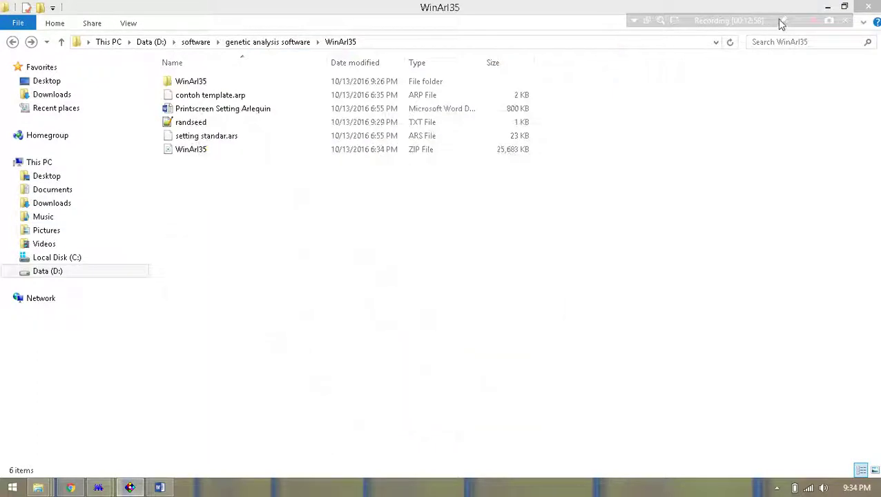
click(826, 8)
right_click(379, 110)
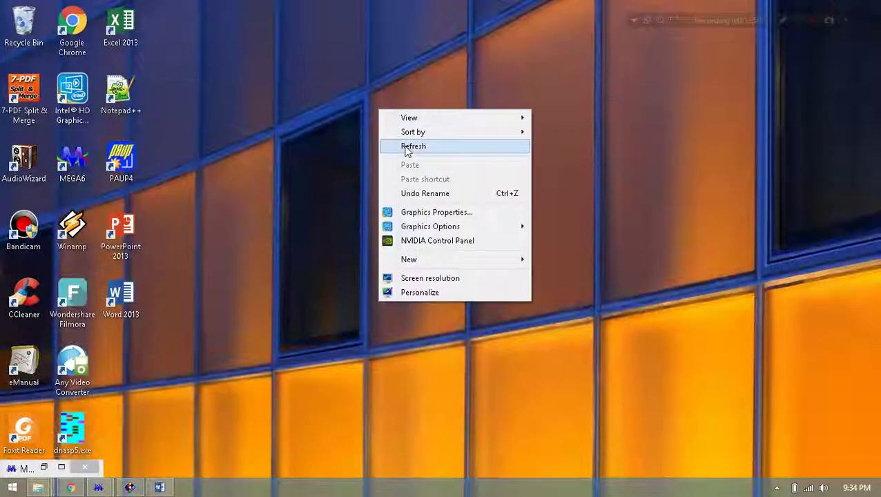
click(403, 146)
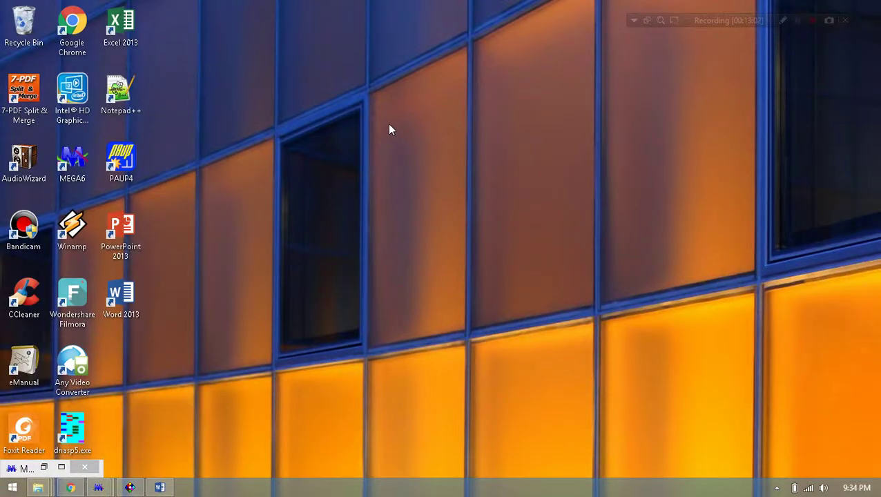